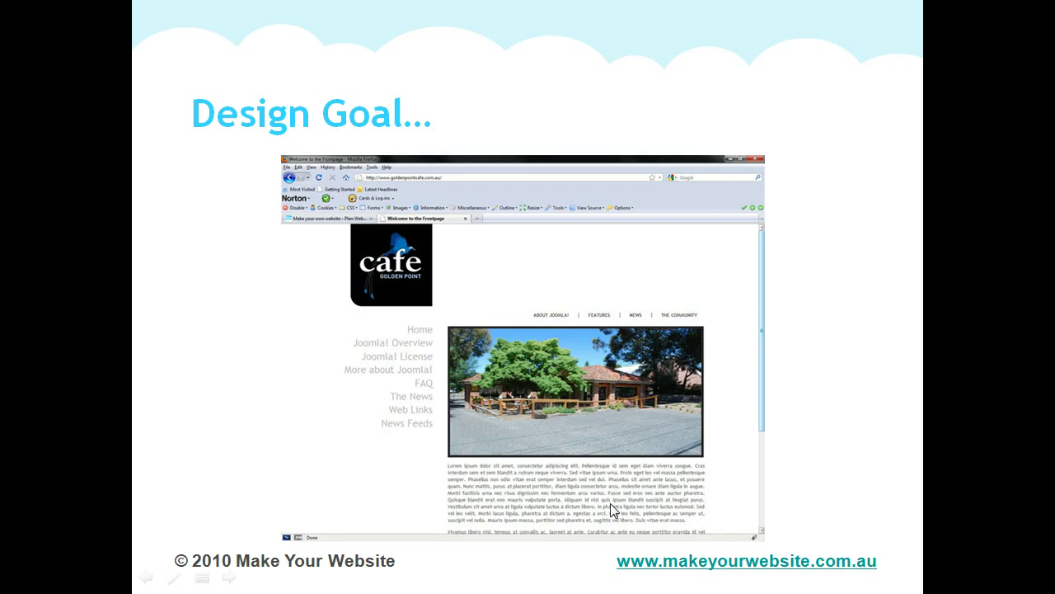
- Leave the slideshow and launch Artisteer 2 from the taskbar, opening its yellow-header starter design
key("alt+Tab")
key("alt+Tab")
key("alt+Tab")
key("alt+Tab")
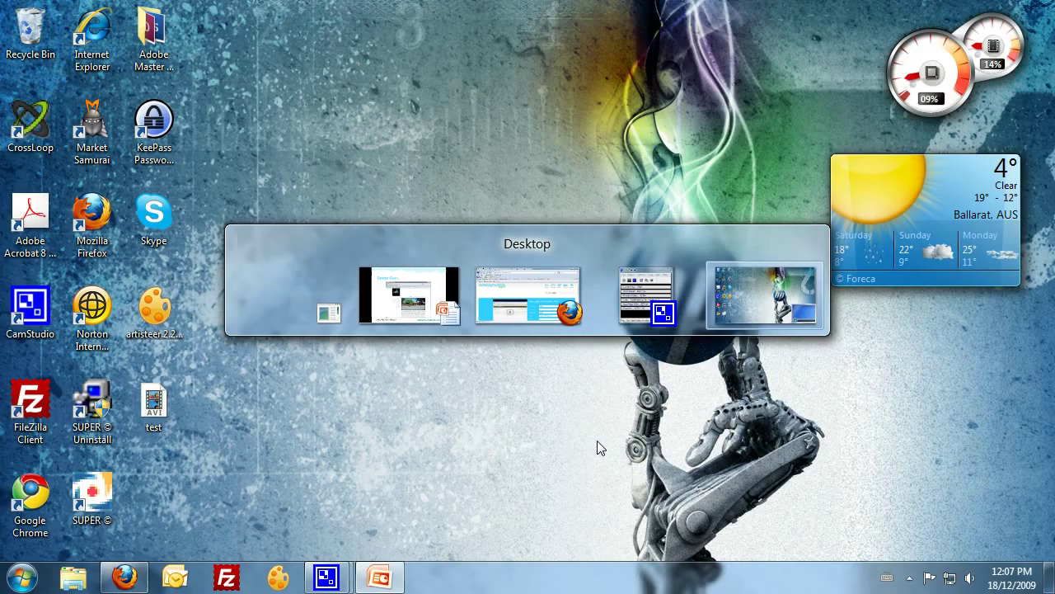
key("alt+Tab")
key("alt+Tab")
key("alt+Tab")
key("alt+Tab")
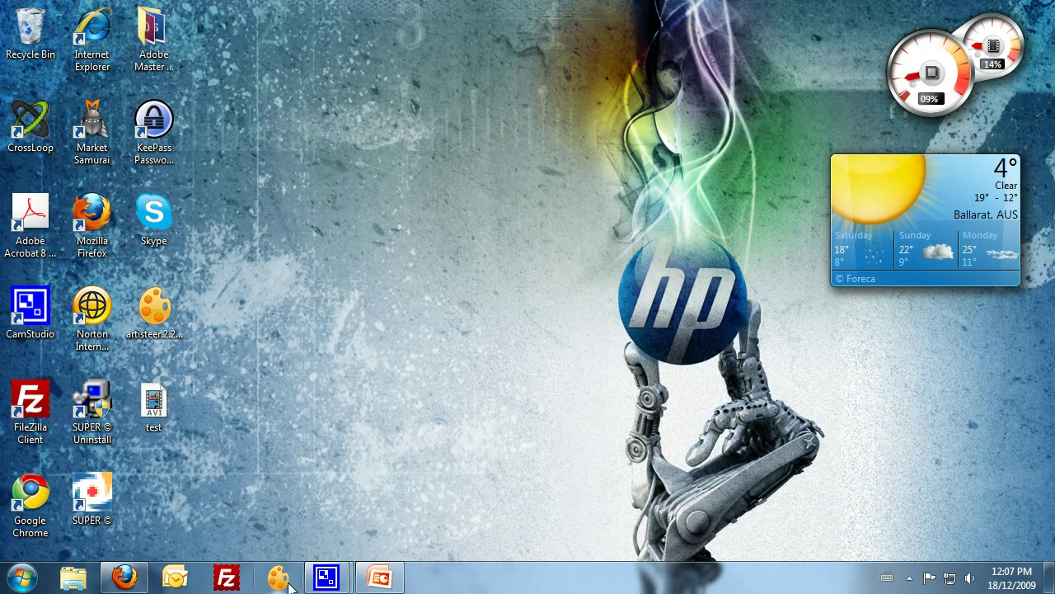
left_click(284, 582)
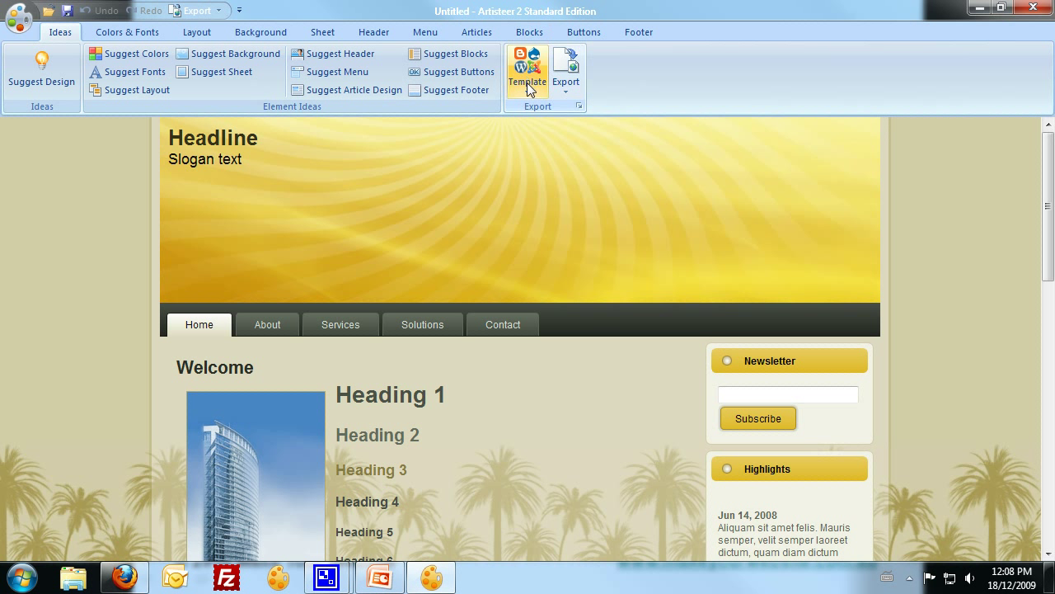
- Set the template type to Joomla, then reopen and close the template list without changes
left_click(527, 82)
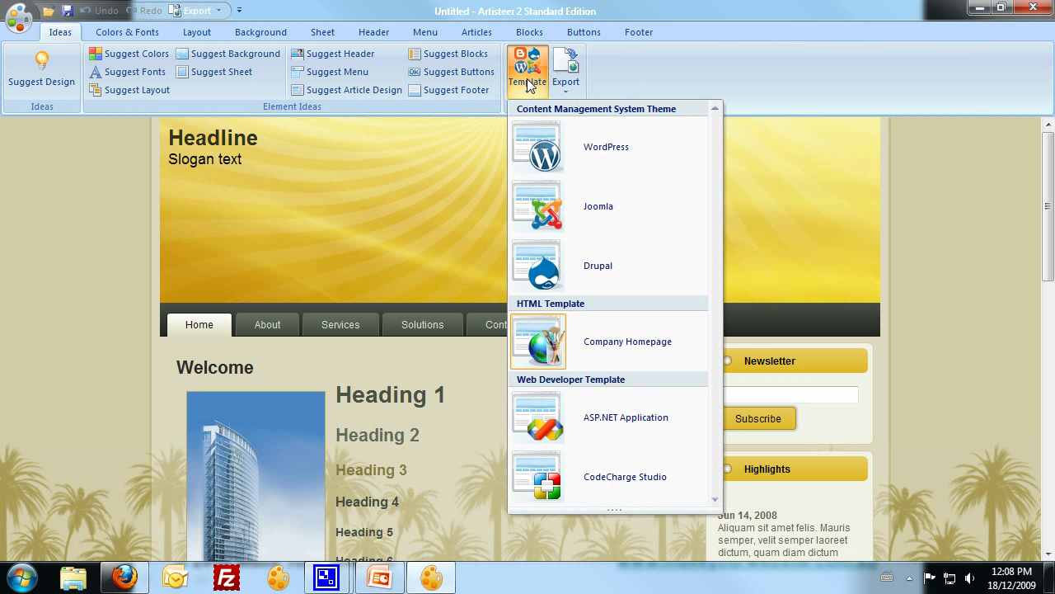
left_click(549, 209)
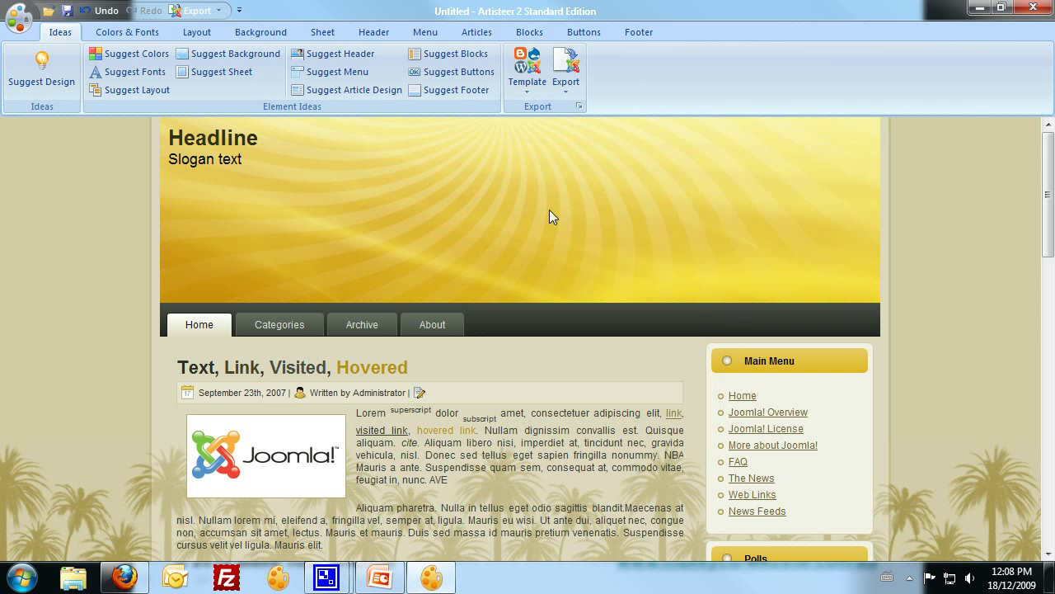
left_click(528, 82)
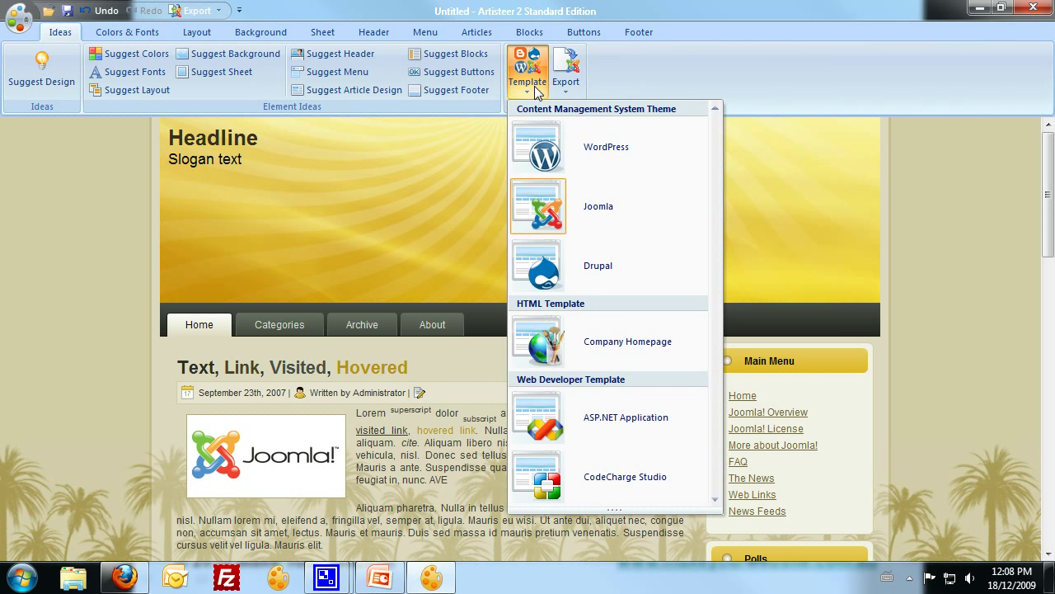
left_click(600, 202)
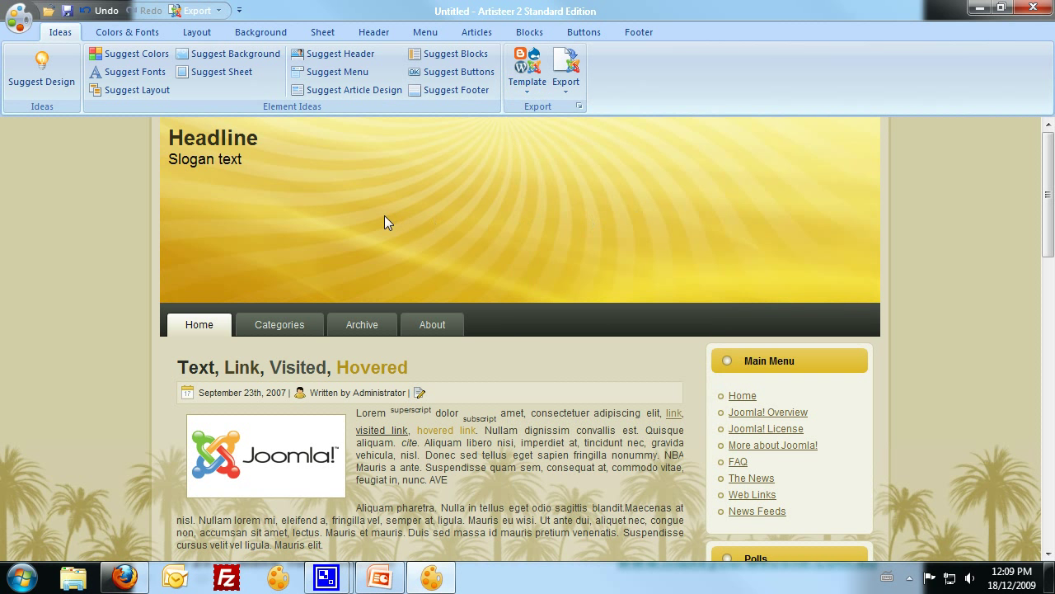
- In Colors & Fonts, set the first Paints swatch to black and the second to white
left_click(126, 35)
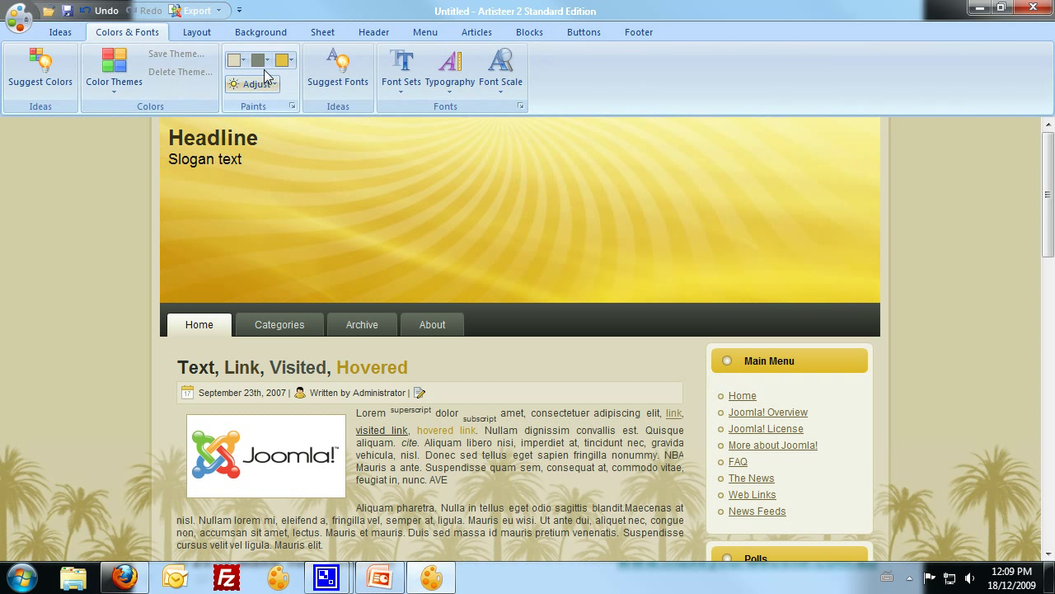
left_click(243, 66)
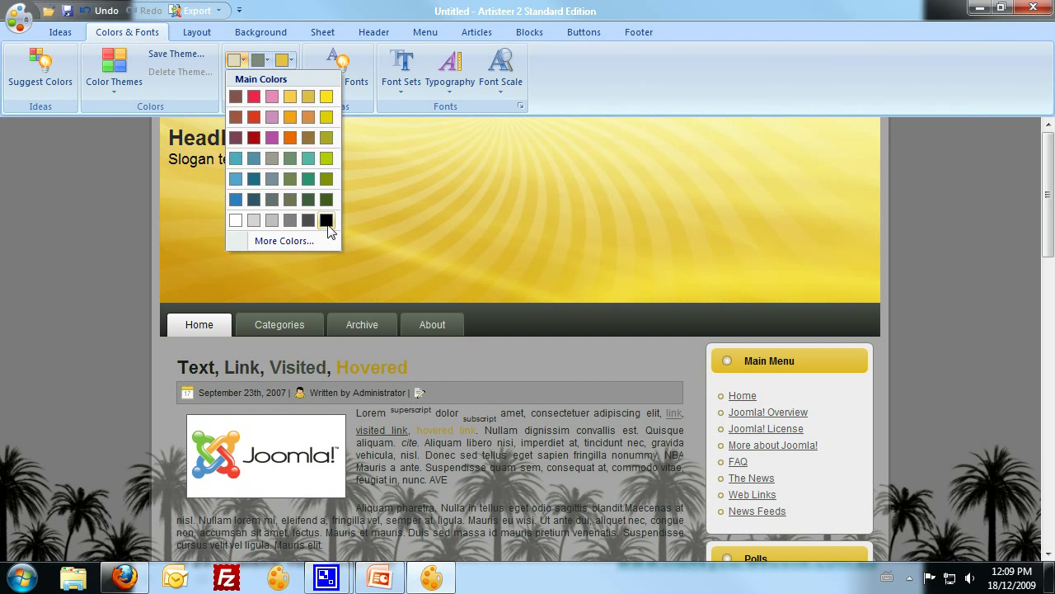
left_click(325, 219)
left_click(265, 64)
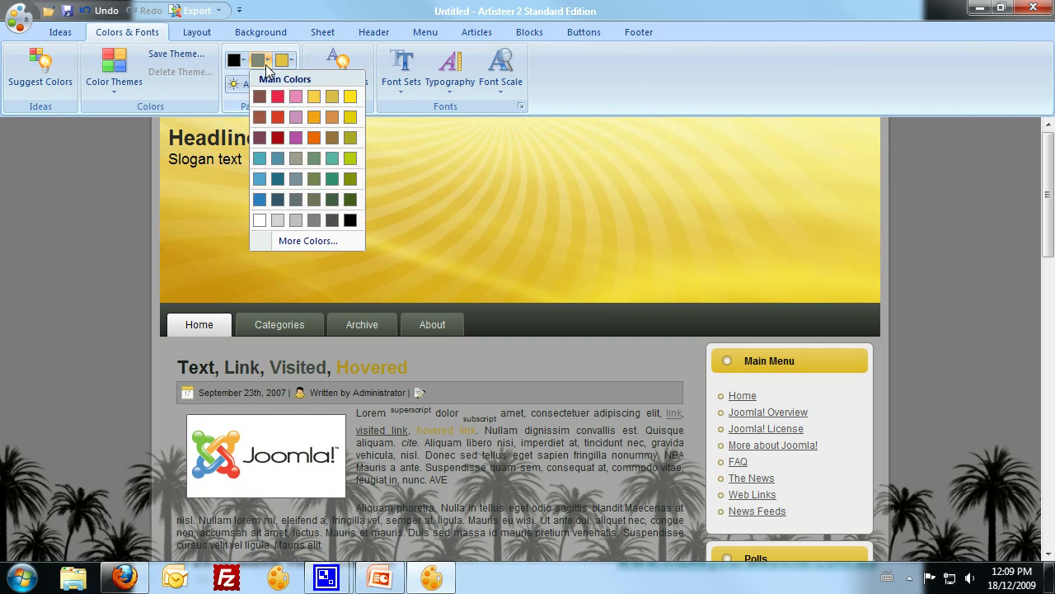
left_click(259, 219)
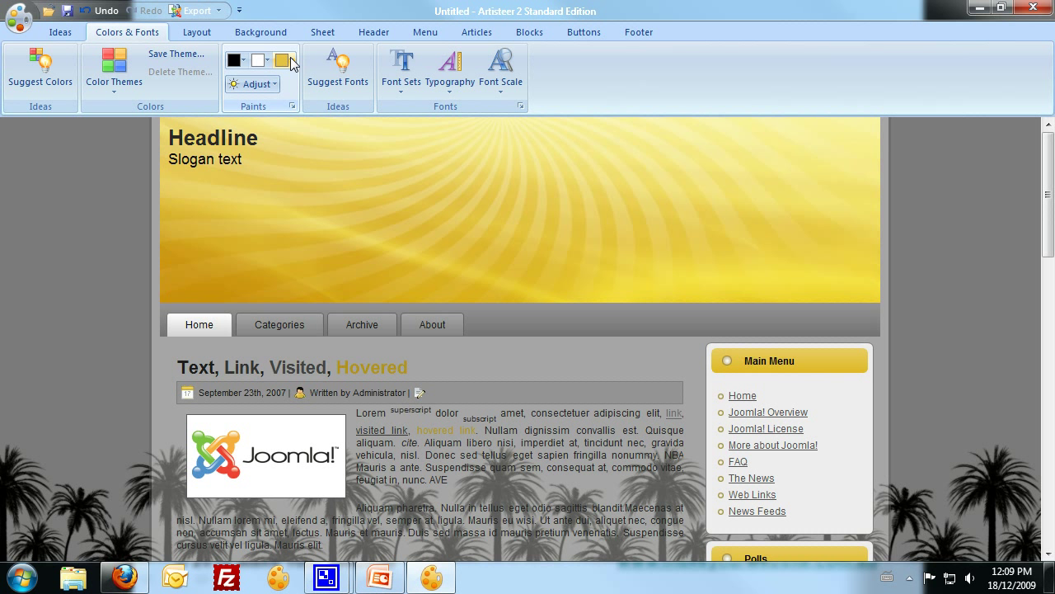
mouse_move(124, 577)
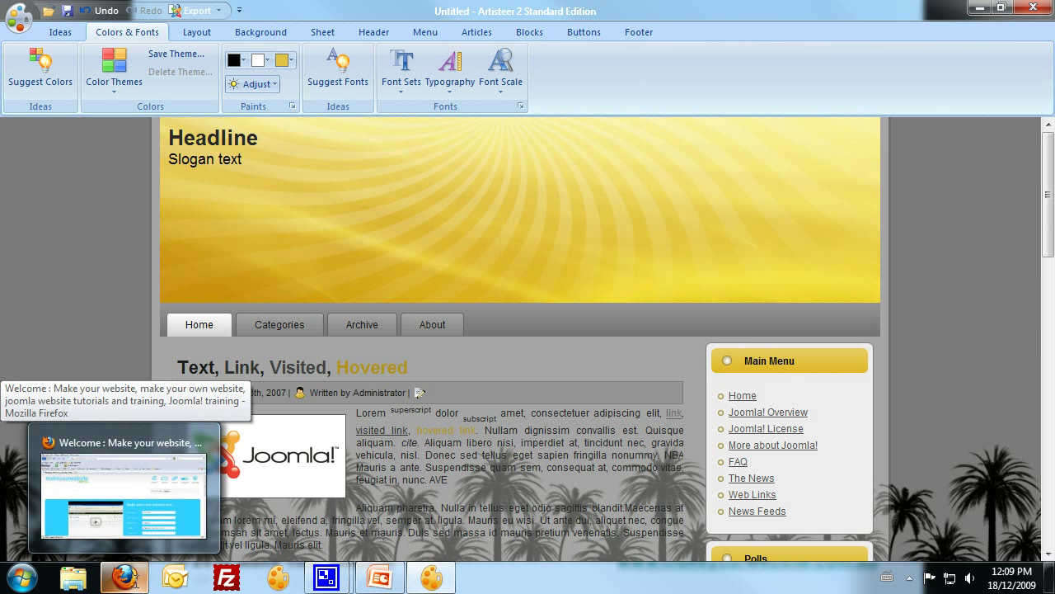
- In Firefox, browse to School > Pre-School > Plan Your Website Design and scroll to the logo
left_click(124, 490)
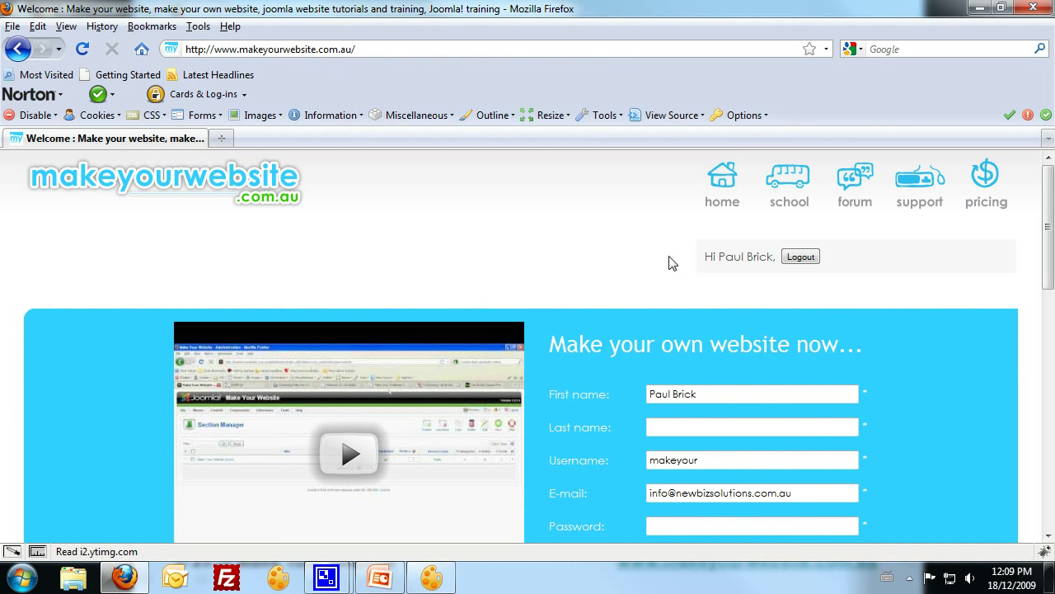
left_click(805, 195)
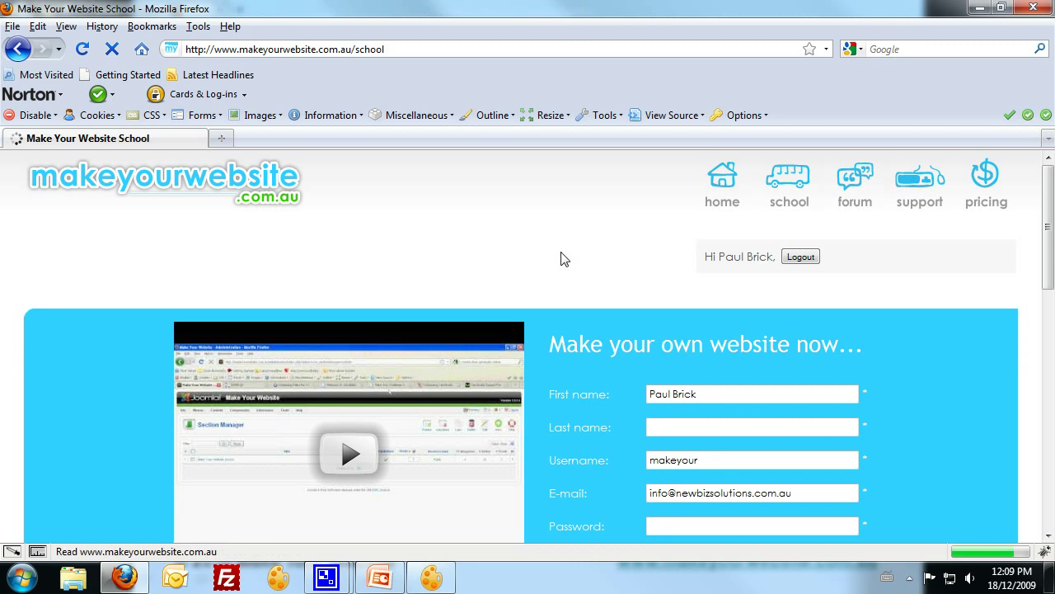
scroll(165, 387, "down", 2)
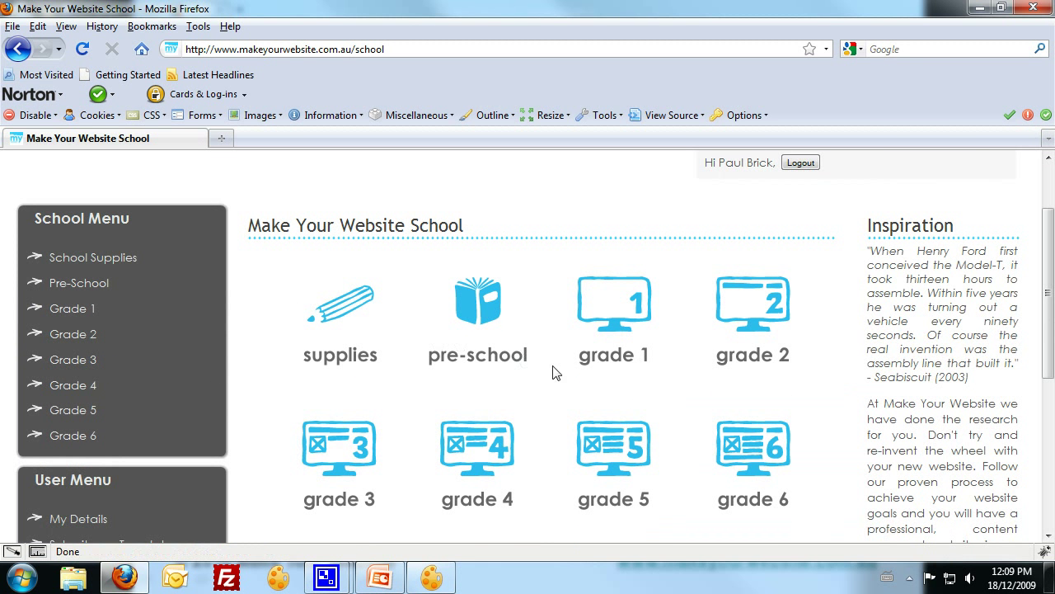
left_click(493, 312)
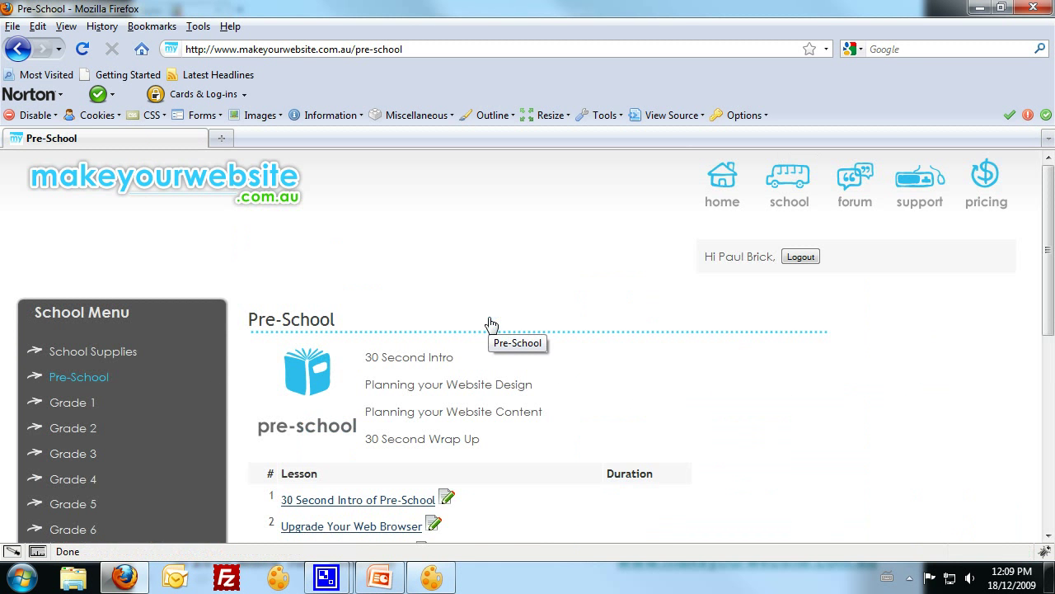
scroll(435, 428, "down", 1)
scroll(436, 428, "down", 1)
left_click(377, 460)
scroll(773, 335, "down", 10)
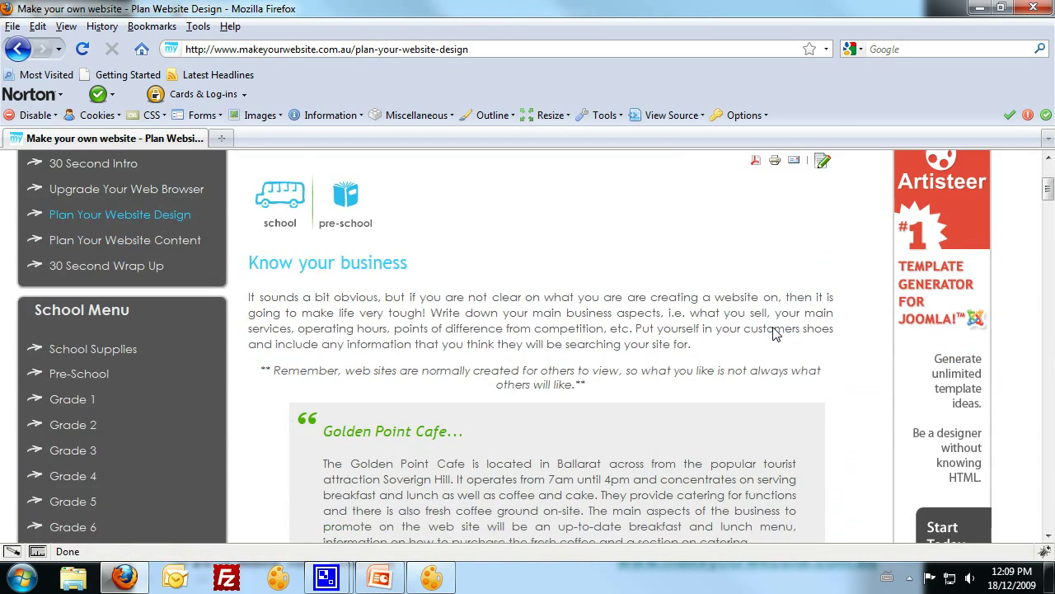
scroll(771, 331, "down", 20)
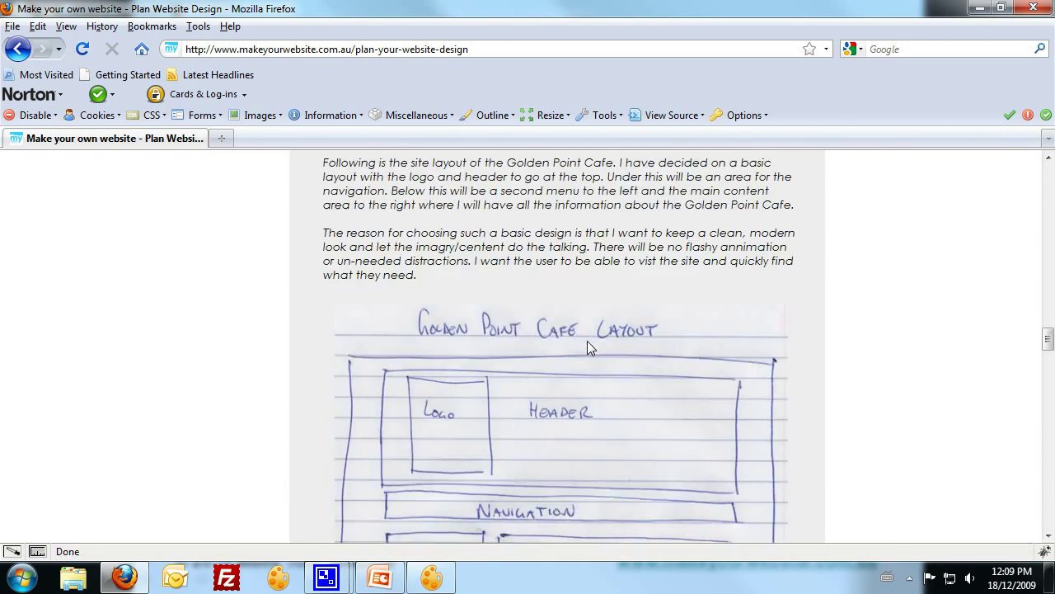
scroll(570, 323, "down", 10)
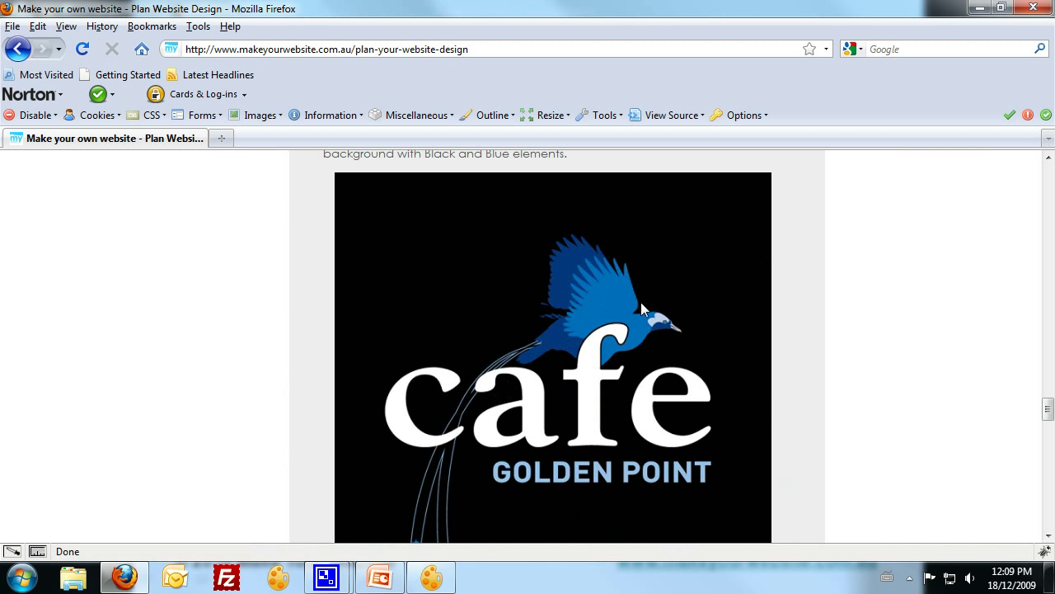
- Sample the logo bird's blue with ColorZilla's eyedropper and copy its hex code 006EBB
left_click(12, 551)
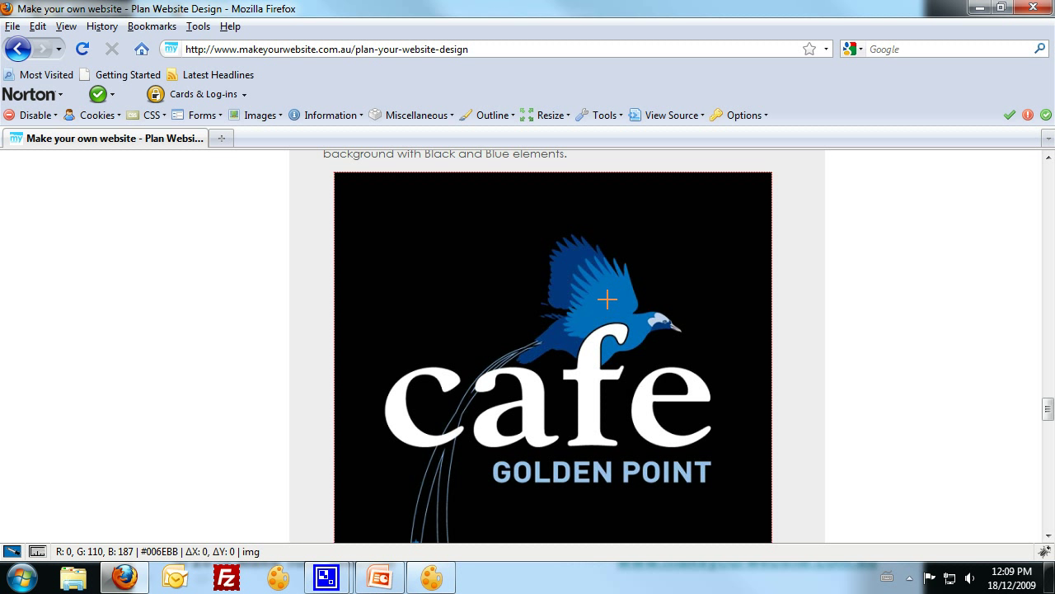
left_click(608, 306)
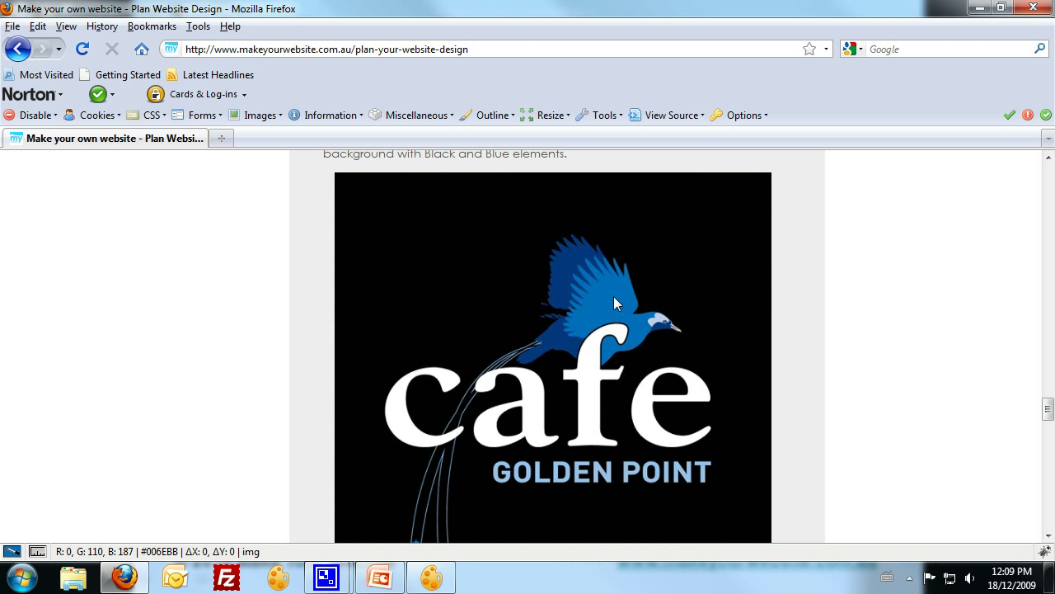
right_click(10, 552)
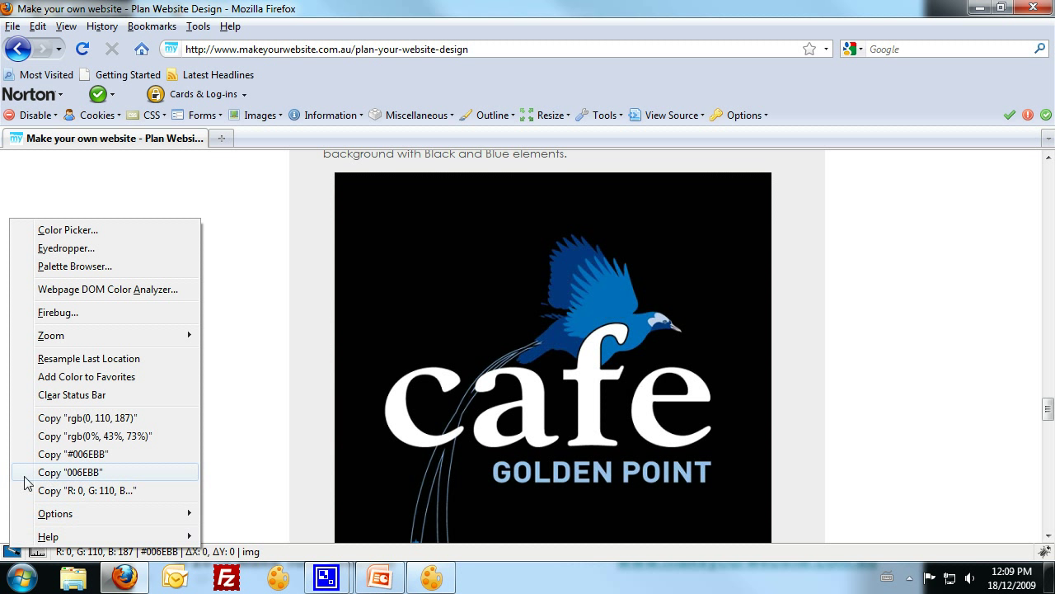
left_click(83, 479)
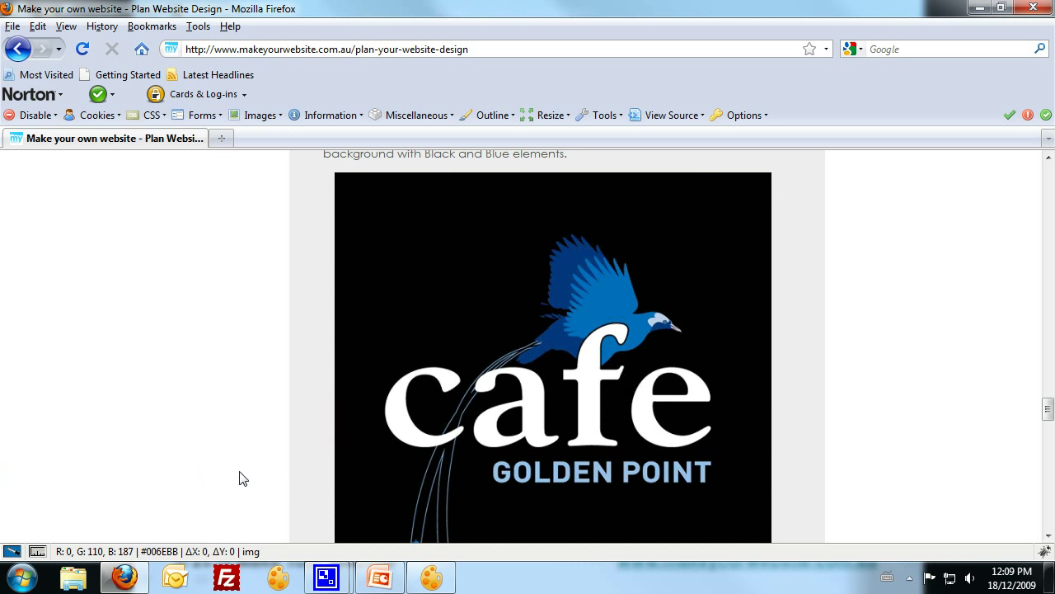
- Back in Artisteer, set the third Paints swatch to hex 006EBB via More Colors
left_click(437, 580)
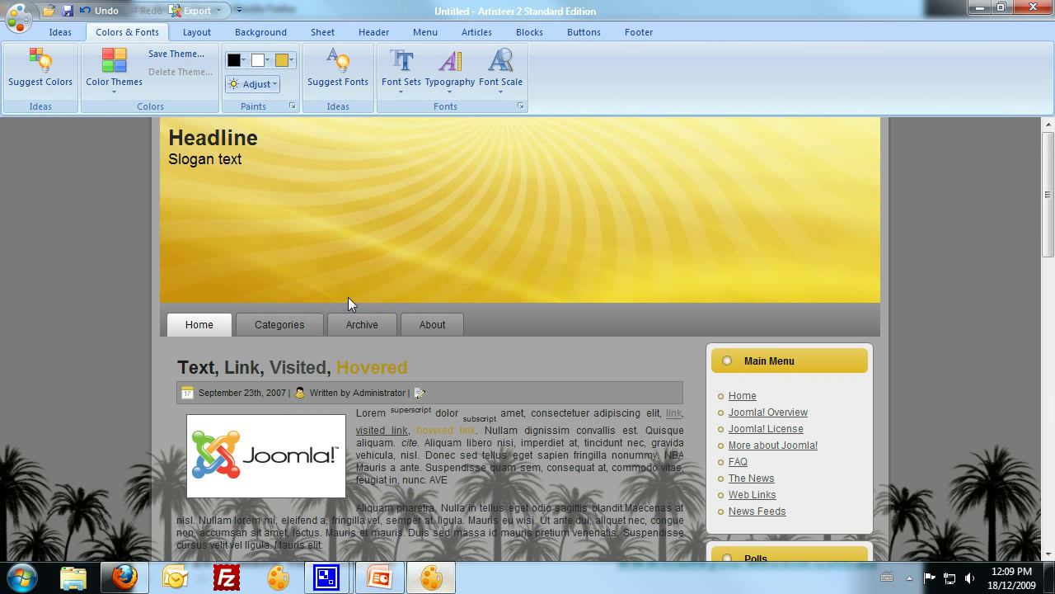
left_click(293, 64)
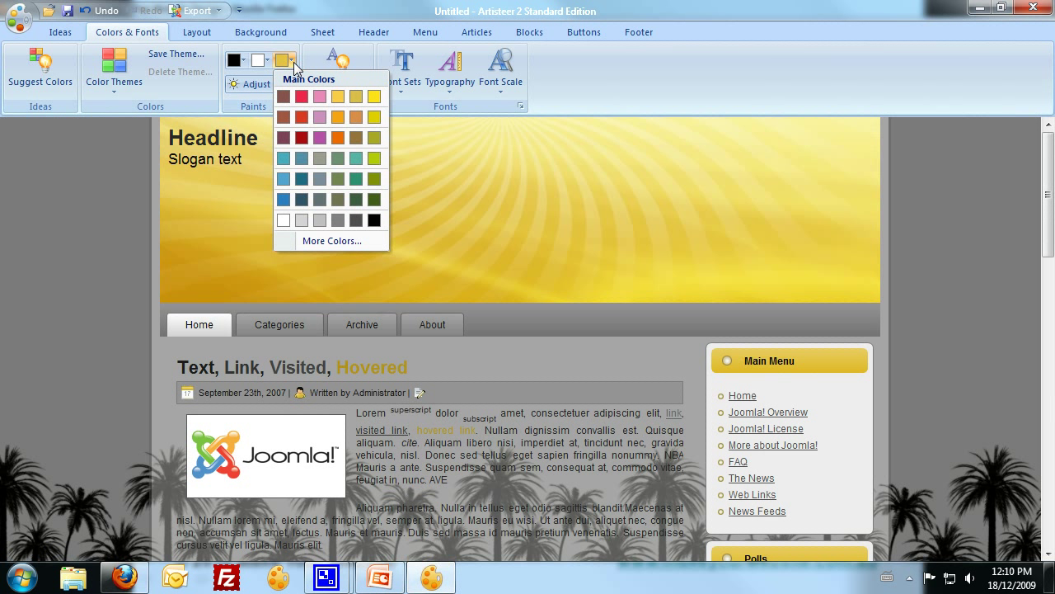
left_click(323, 241)
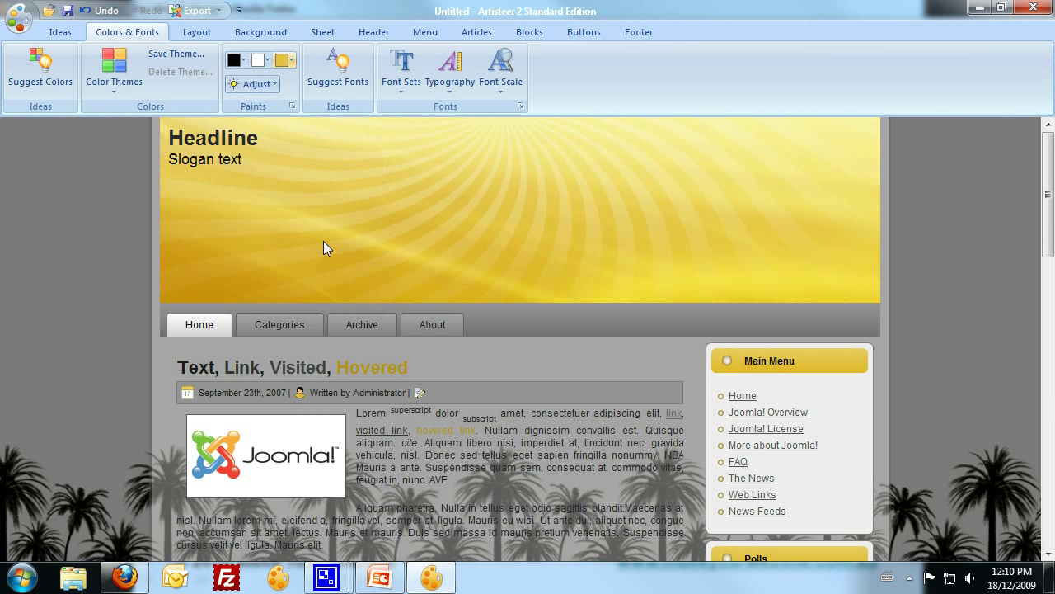
double_click(809, 426)
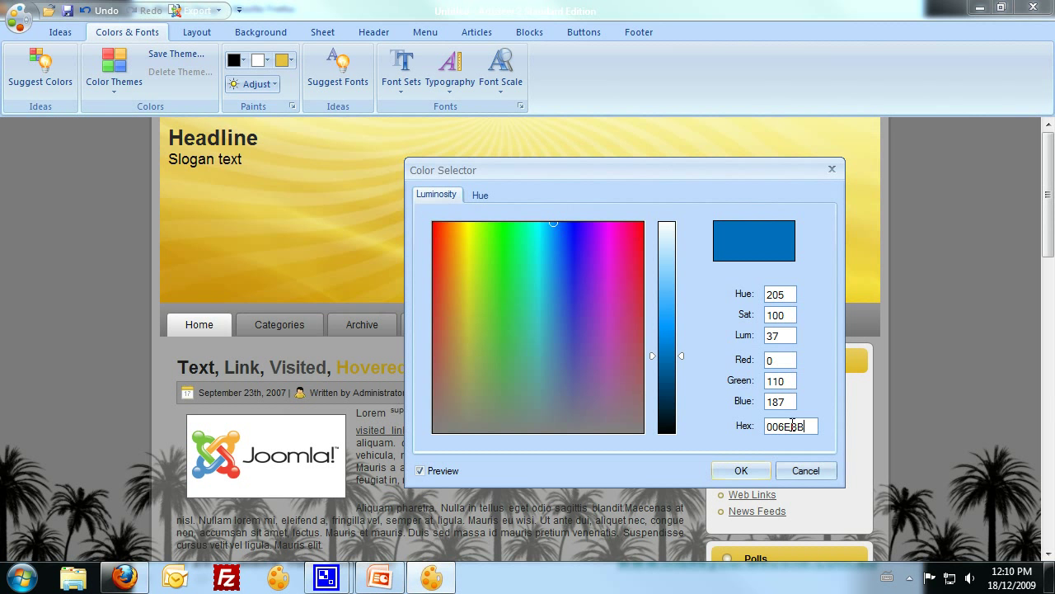
left_click(742, 471)
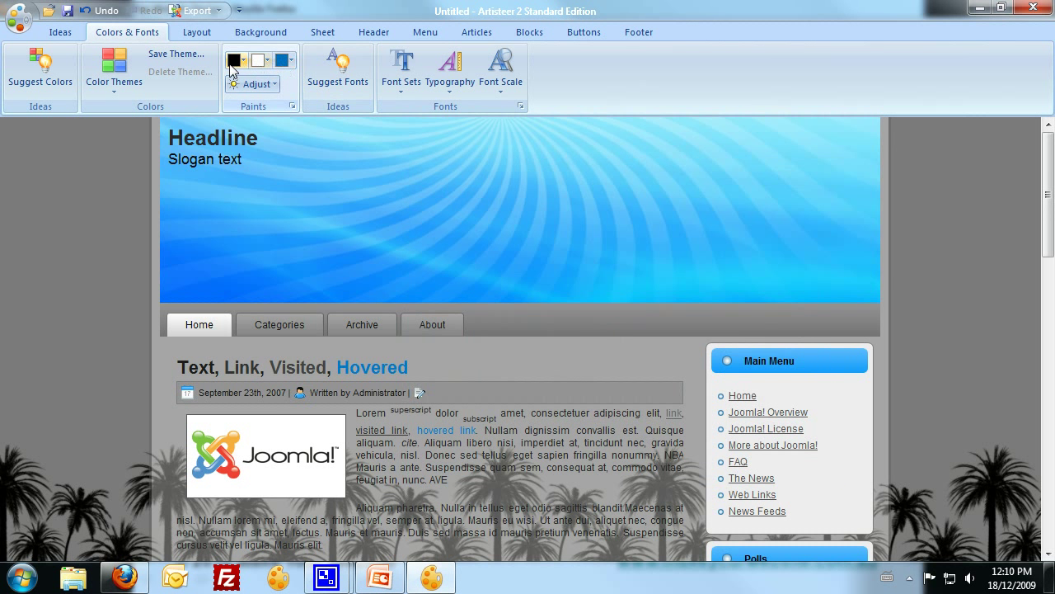
- Save the current colour scheme as a theme named 'GP Cafe Theme'
left_click(177, 55)
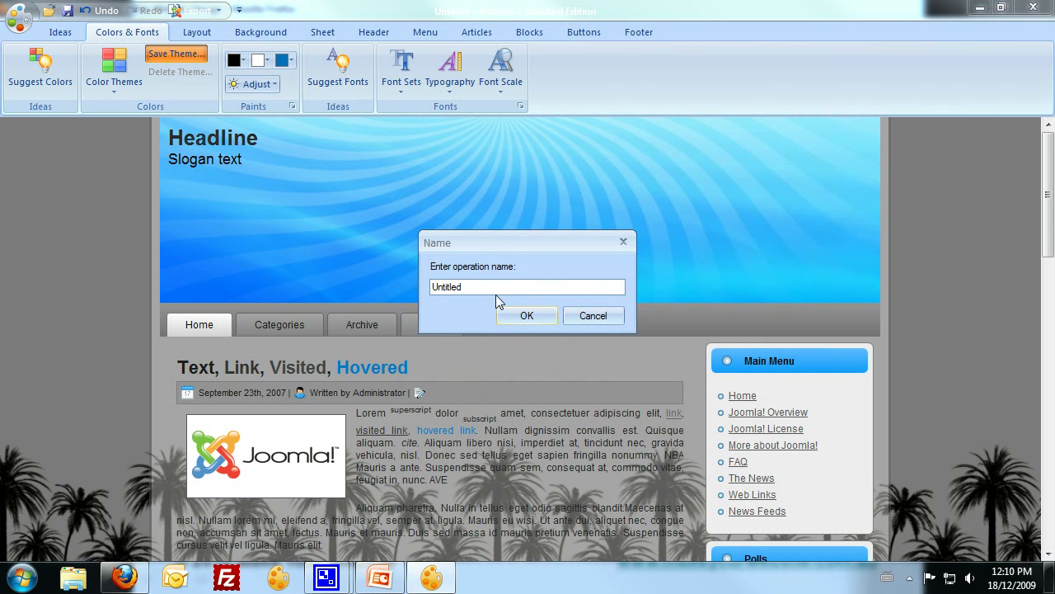
left_click_drag(478, 290, 354, 289)
type("GP")
key("BackSpace")
type("fe Theme")
left_click(503, 311)
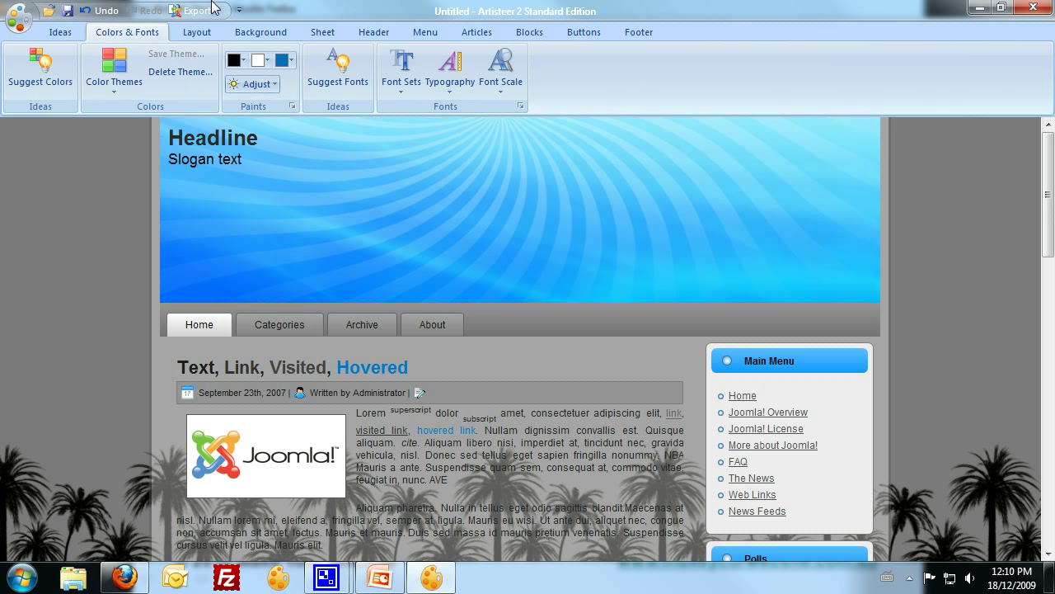
- Apply the Blog Style font set (Trebuchet MS / Verdana) from Font Sets
left_click(410, 88)
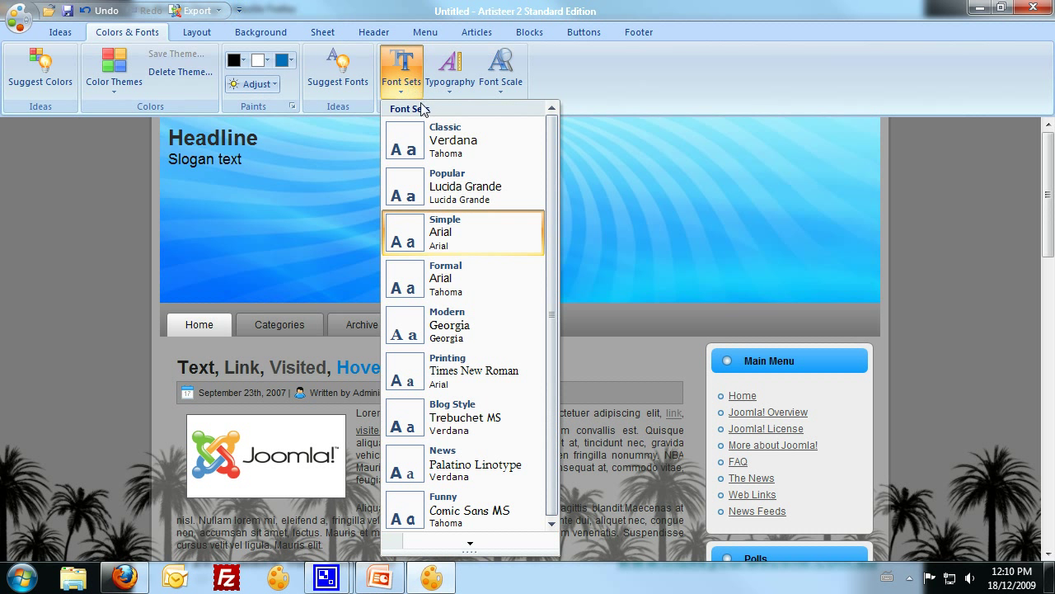
left_click(453, 424)
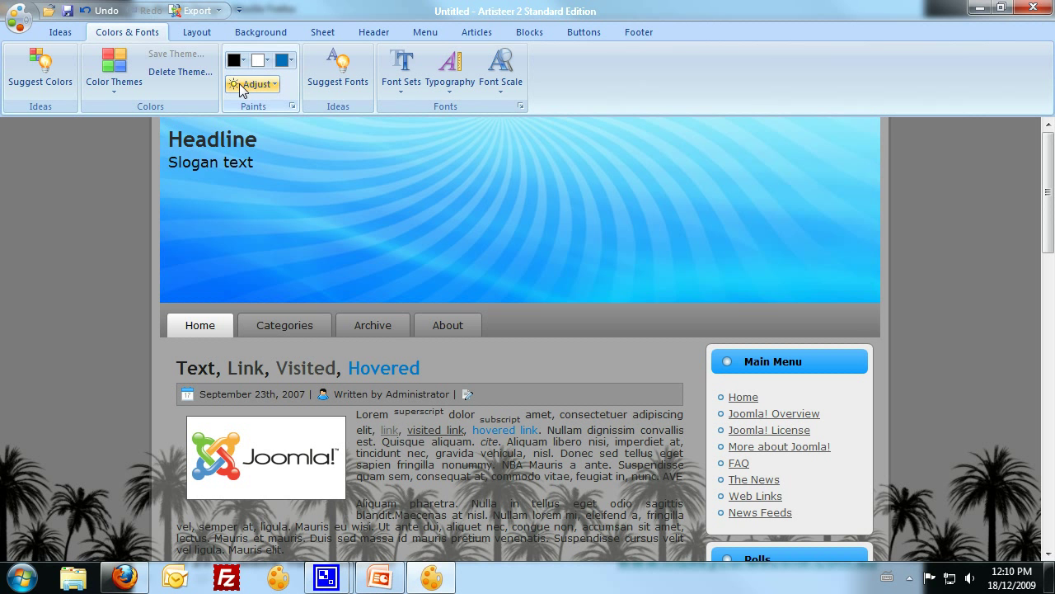
- On the Layout tab, keep the Header, Menu page layout and pick two columns with a left sidebar
left_click(195, 32)
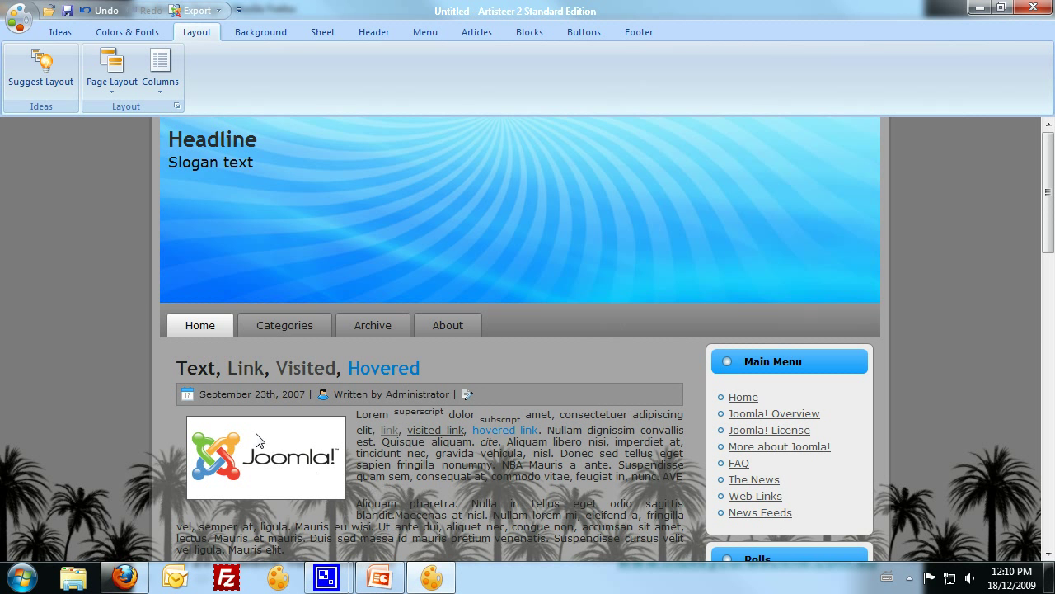
left_click(111, 83)
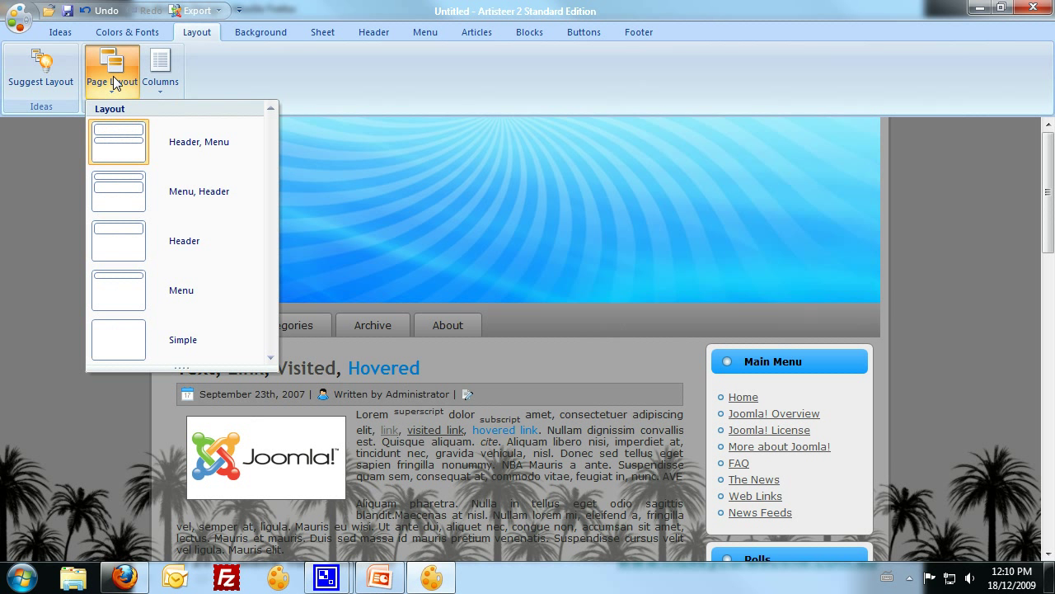
left_click(114, 144)
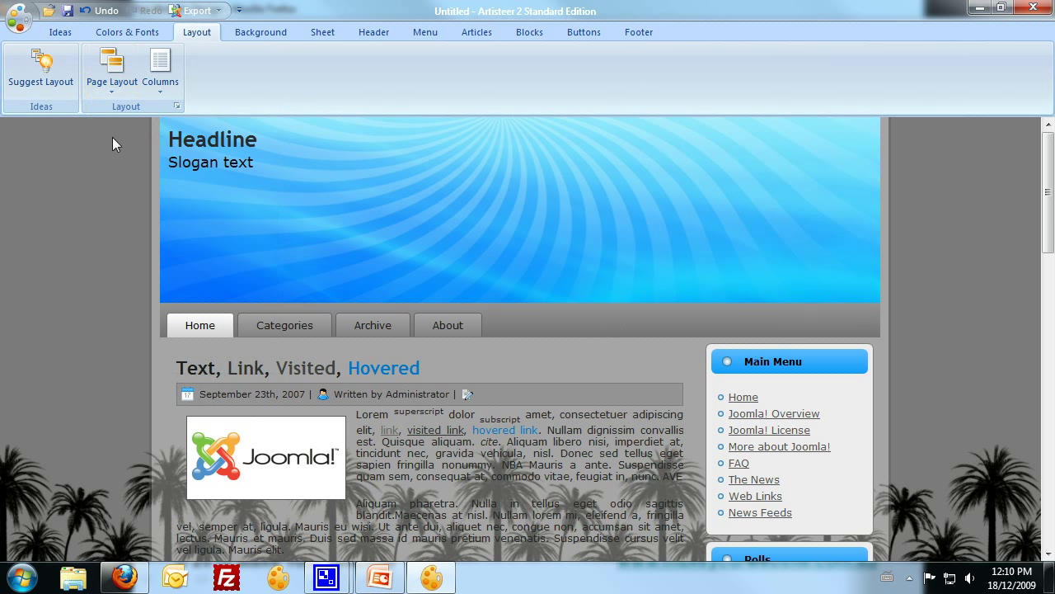
left_click(164, 69)
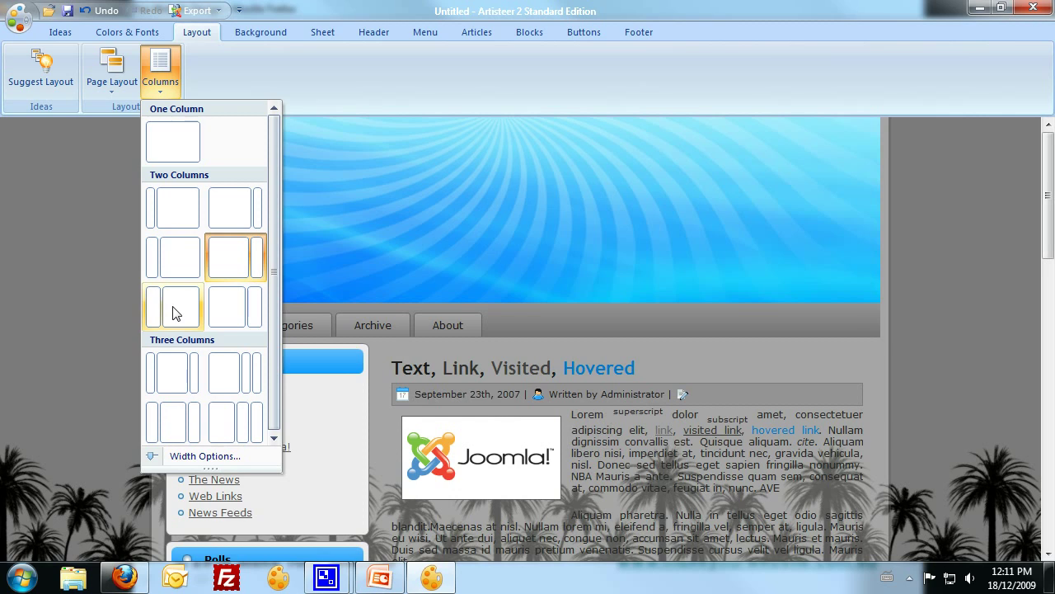
left_click(172, 305)
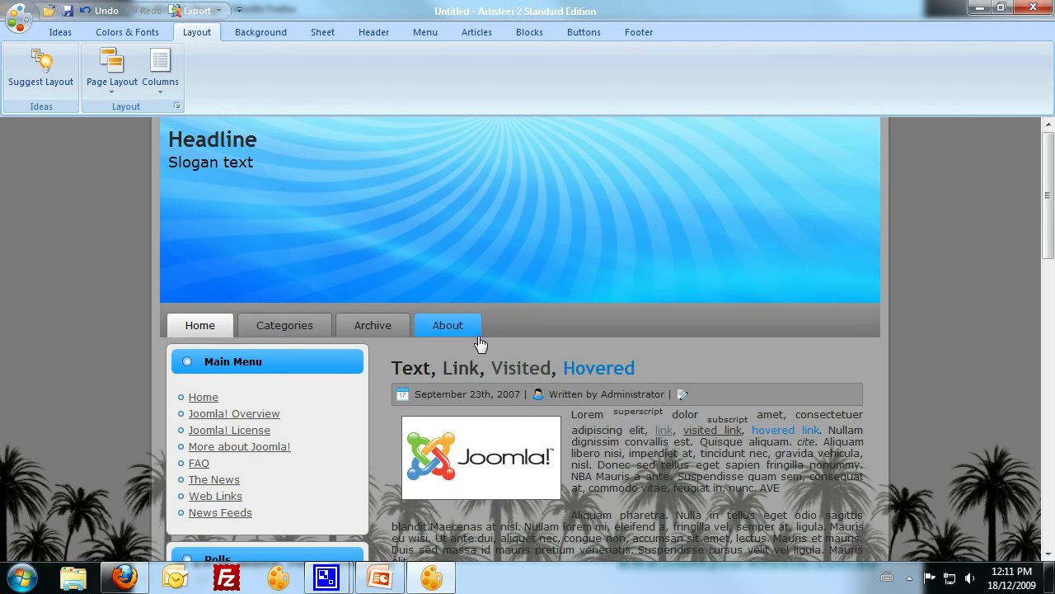
scroll(627, 353, "down", 10)
scroll(511, 433, "up", 10)
- Choose a Simple background preset and set gradient, glare and texture to none
left_click(261, 33)
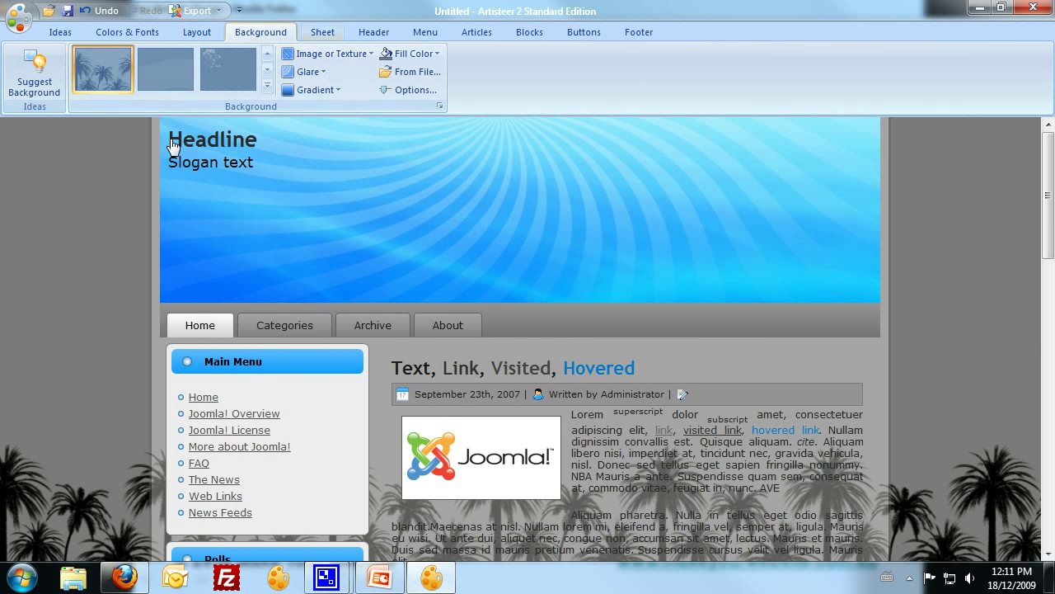
left_click(268, 87)
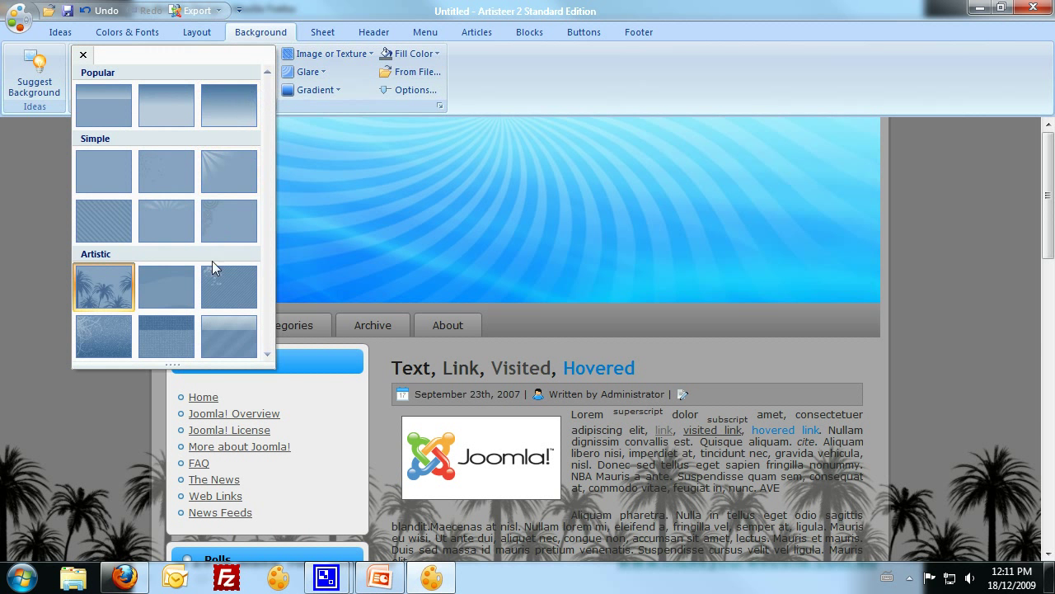
left_click(159, 154)
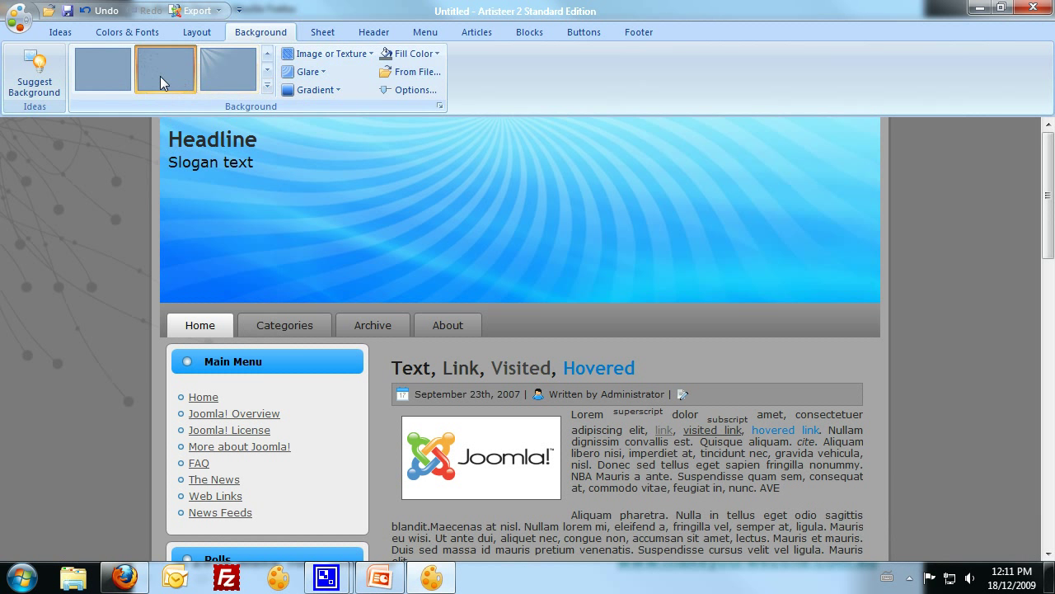
left_click(315, 90)
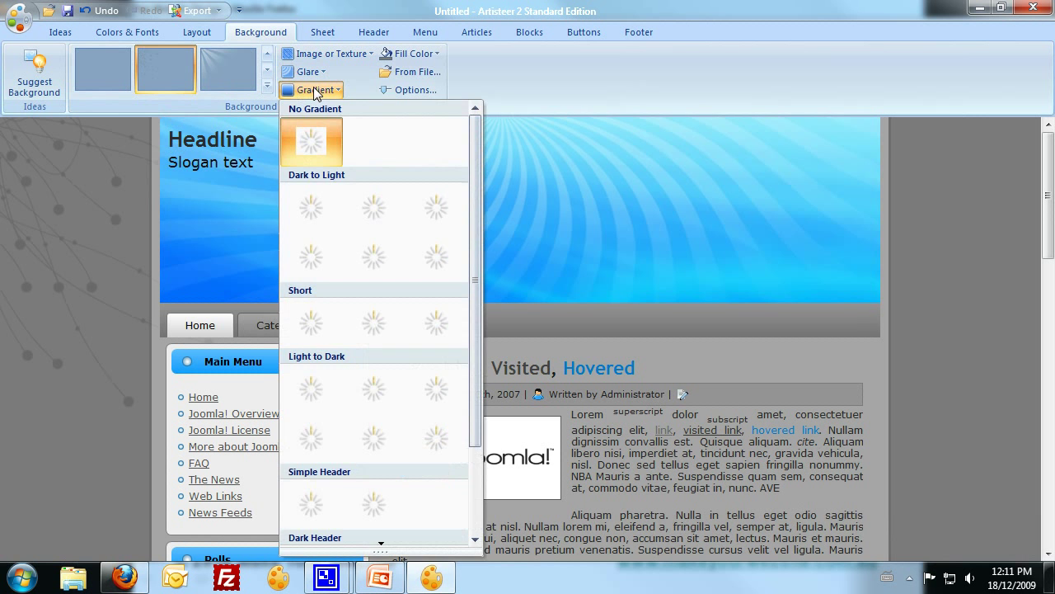
left_click(317, 136)
left_click(308, 72)
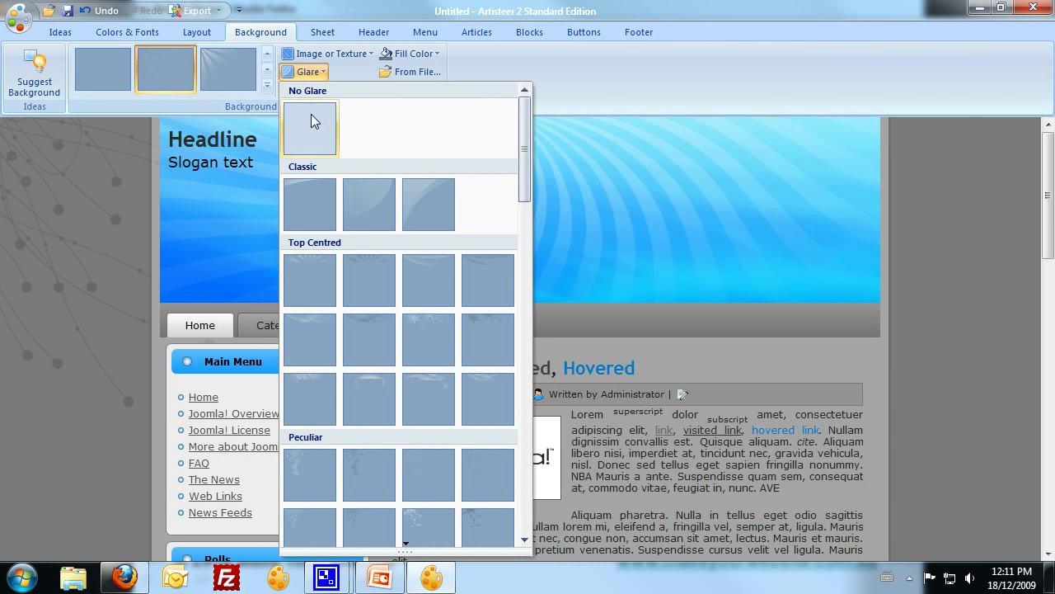
left_click(311, 124)
left_click(312, 53)
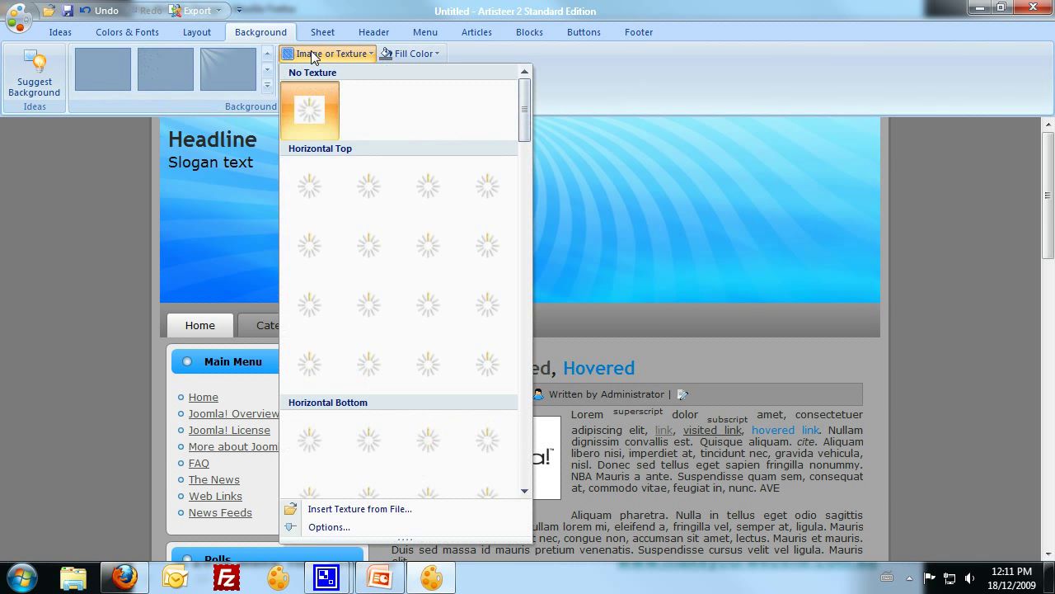
left_click(304, 108)
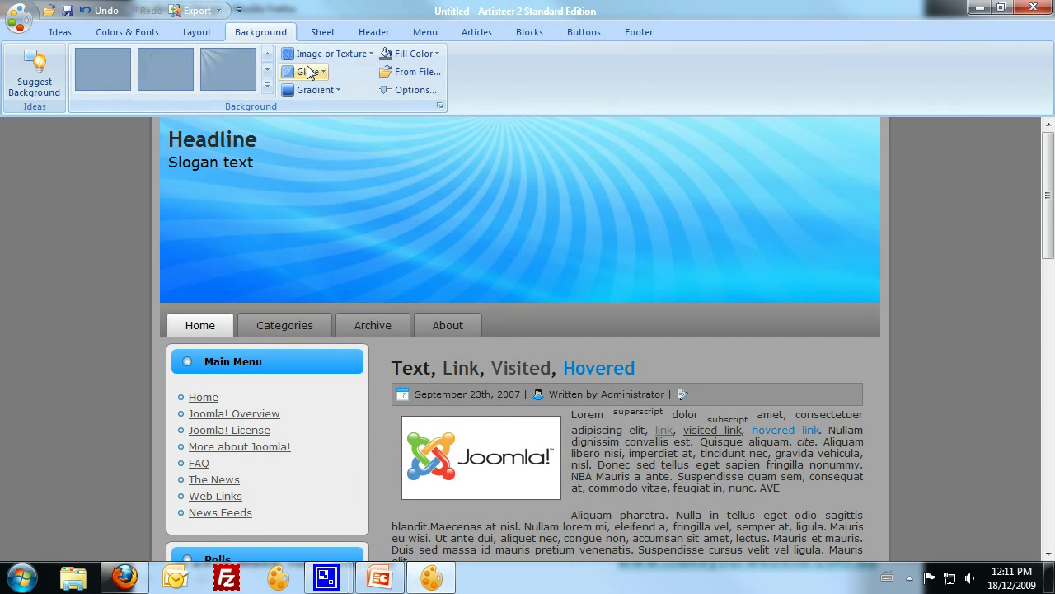
- Fill the page background with white by raising luminosity to 100 in More Colors
left_click(409, 54)
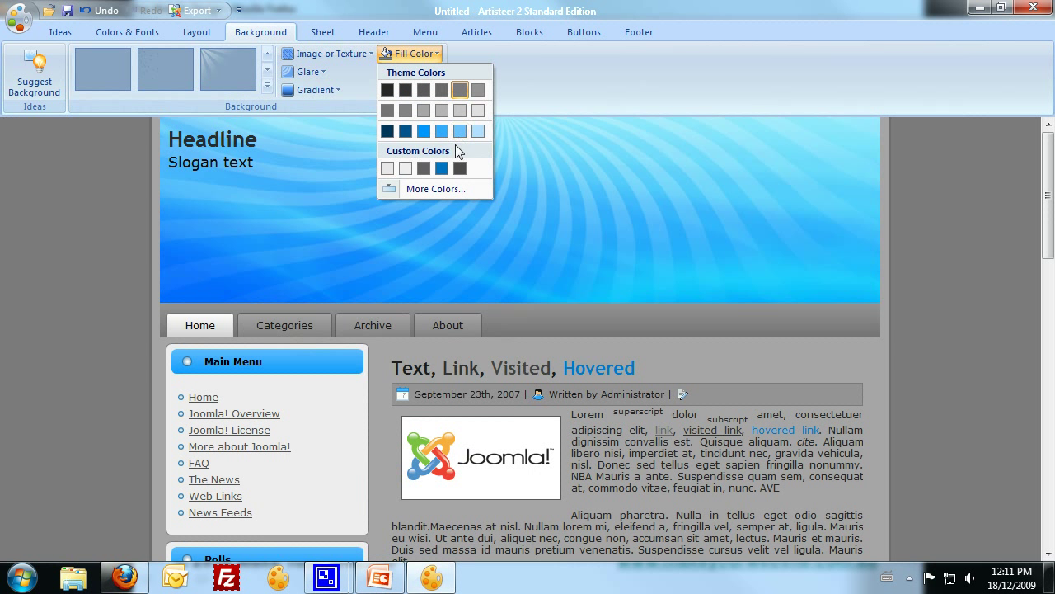
left_click(428, 190)
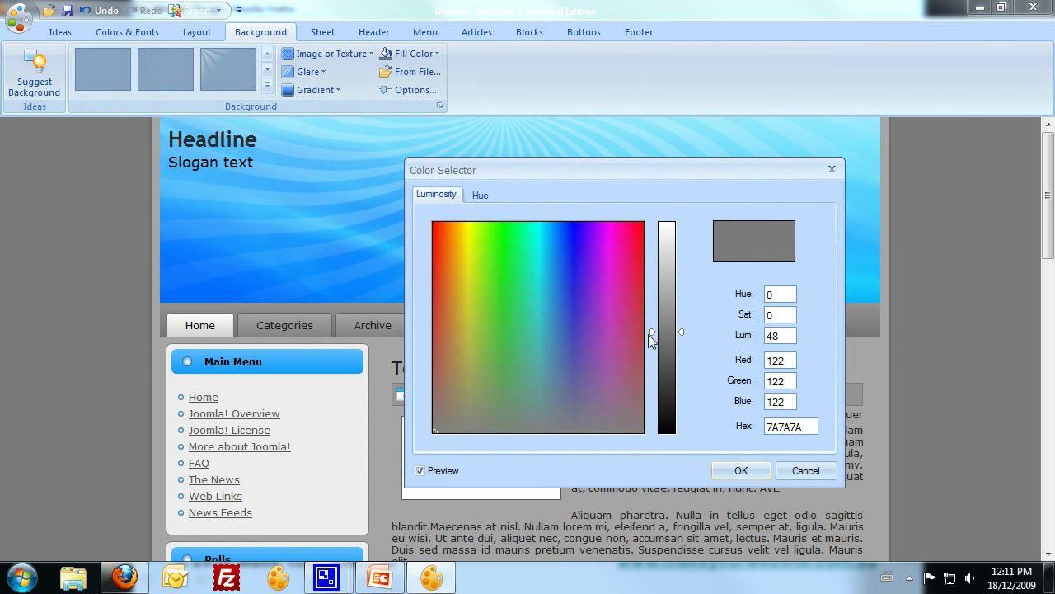
left_click_drag(661, 336, 676, 221)
left_click(741, 471)
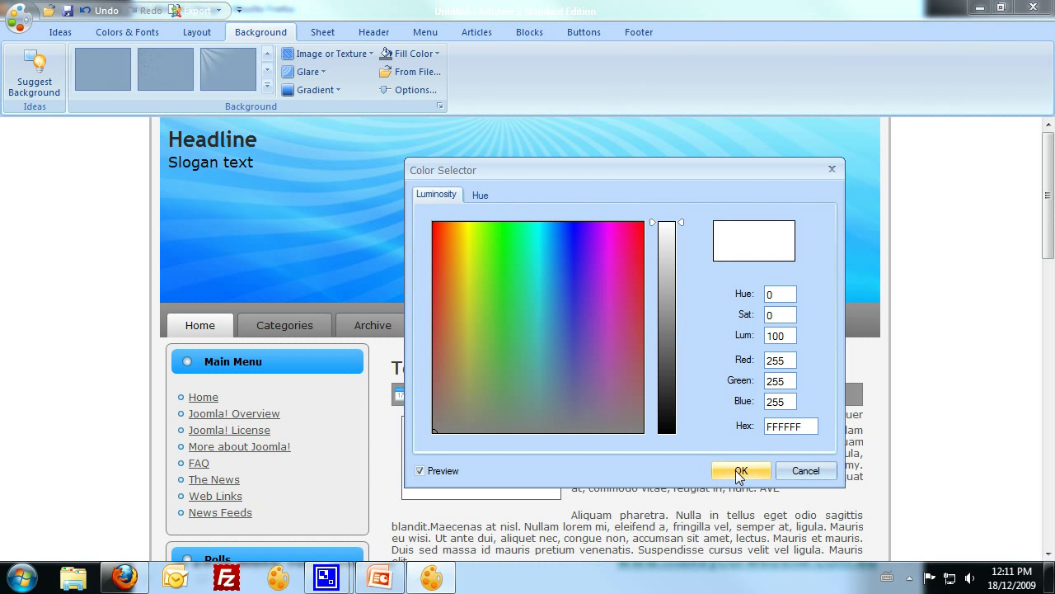
left_click(110, 41)
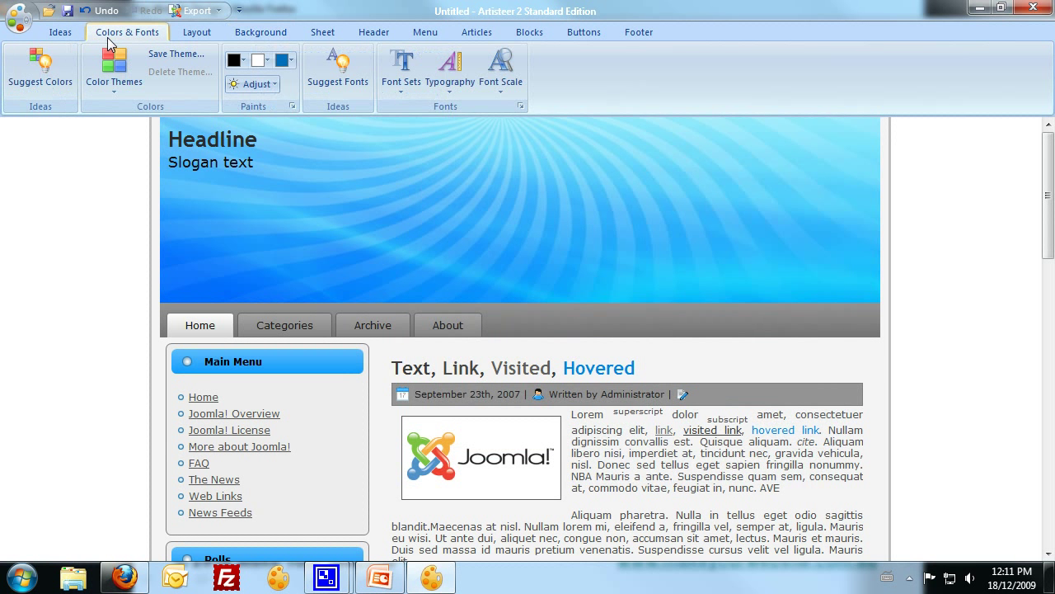
left_click(249, 36)
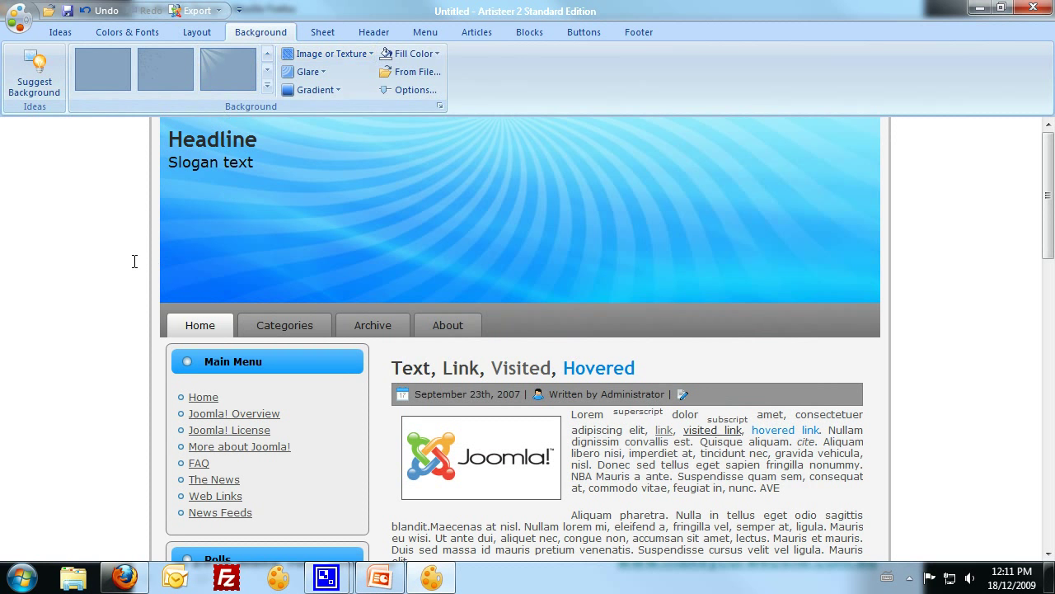
scroll(64, 231, "down", 3)
scroll(74, 232, "up", 3)
- View the Design Goal slide in PowerPoint, then Alt+Tab away to another window
left_click(378, 580)
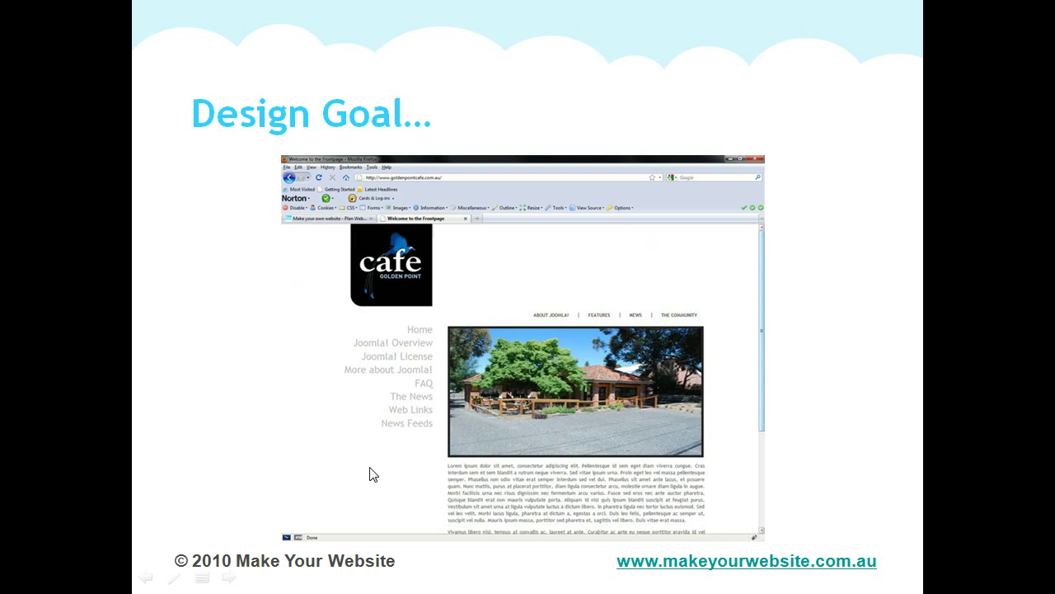
key("alt+Tab")
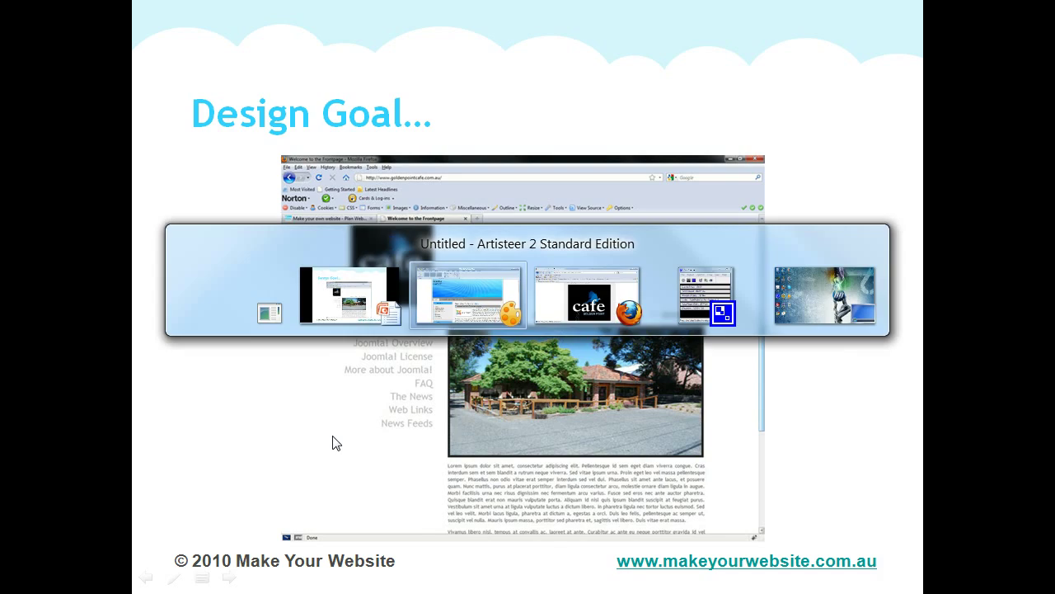
key("alt+Tab")
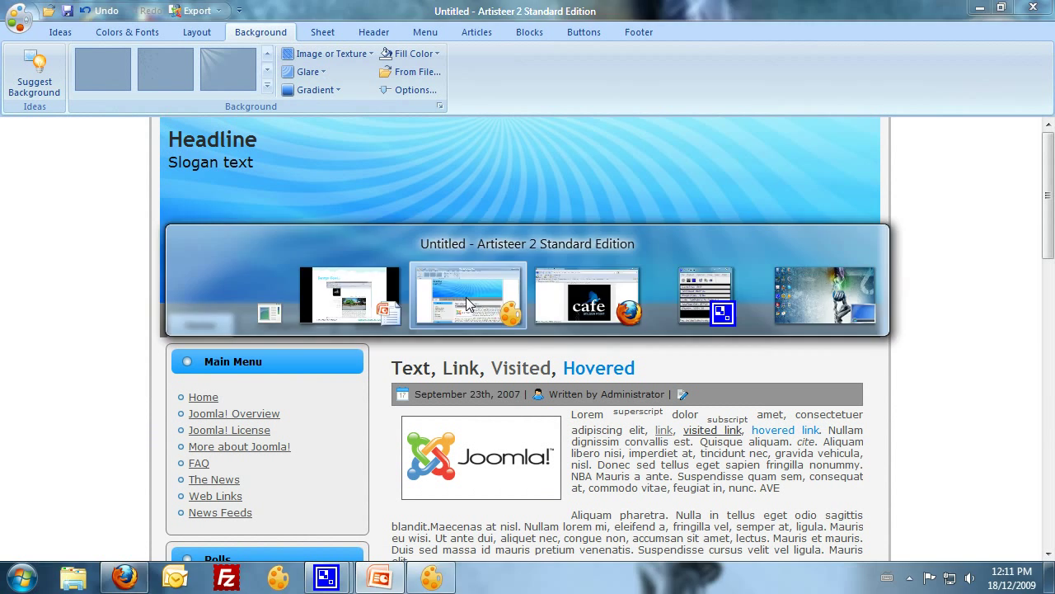
- On the Sheet tab, set width 1000 pixels, square corners, no border and no shadow
left_click(437, 286)
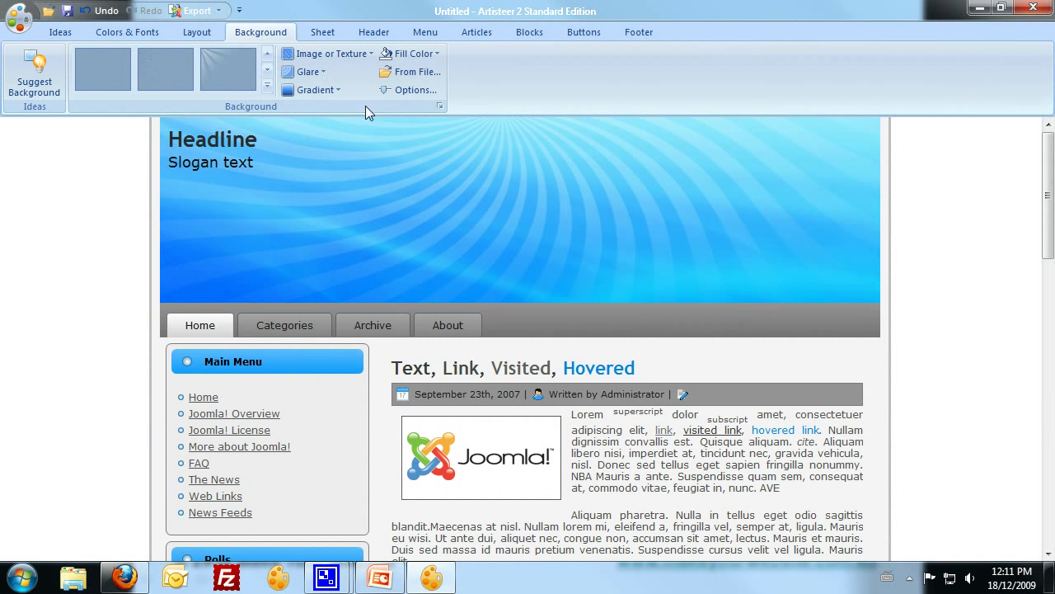
left_click(322, 31)
left_click(340, 53)
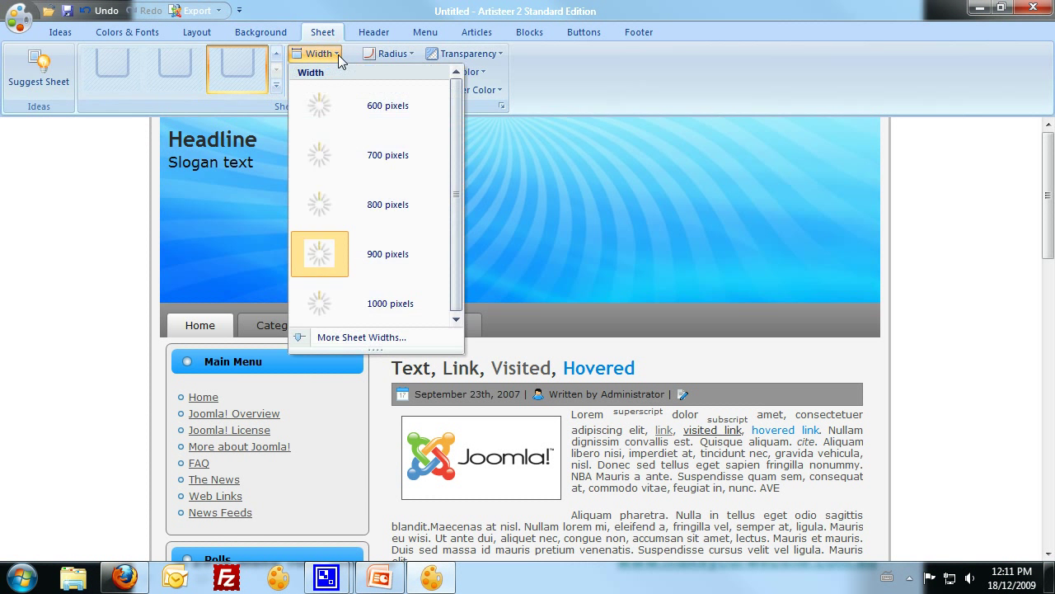
left_click(331, 307)
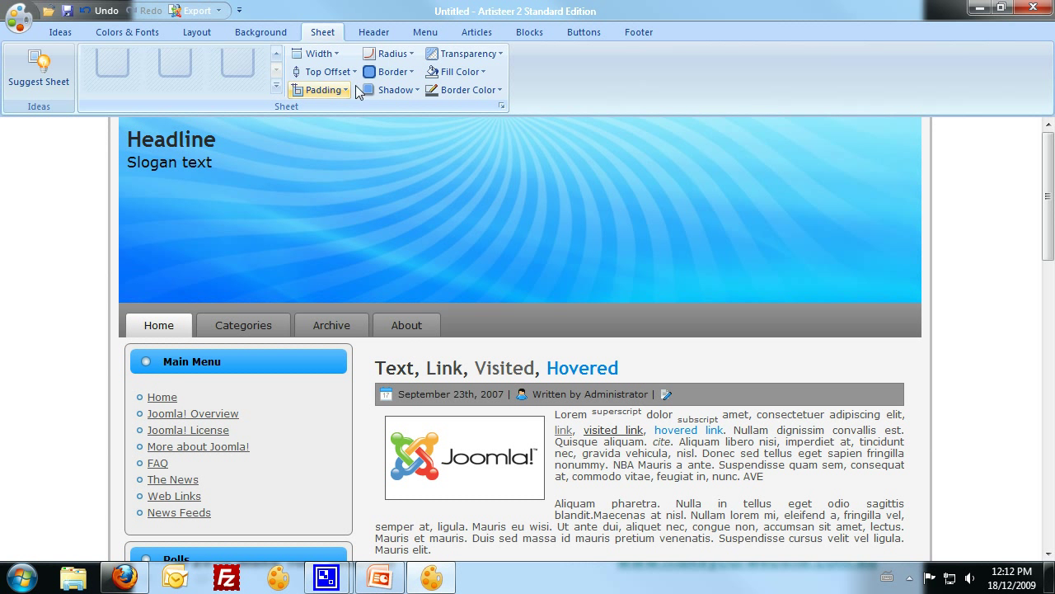
left_click(386, 54)
left_click(398, 100)
left_click(388, 74)
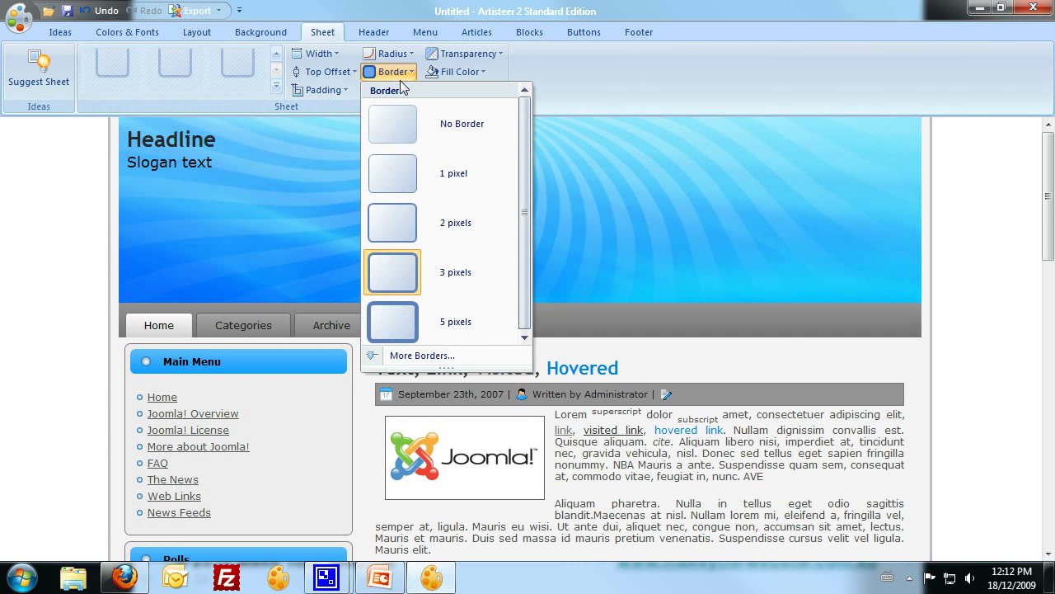
left_click(404, 125)
left_click(396, 90)
left_click(391, 132)
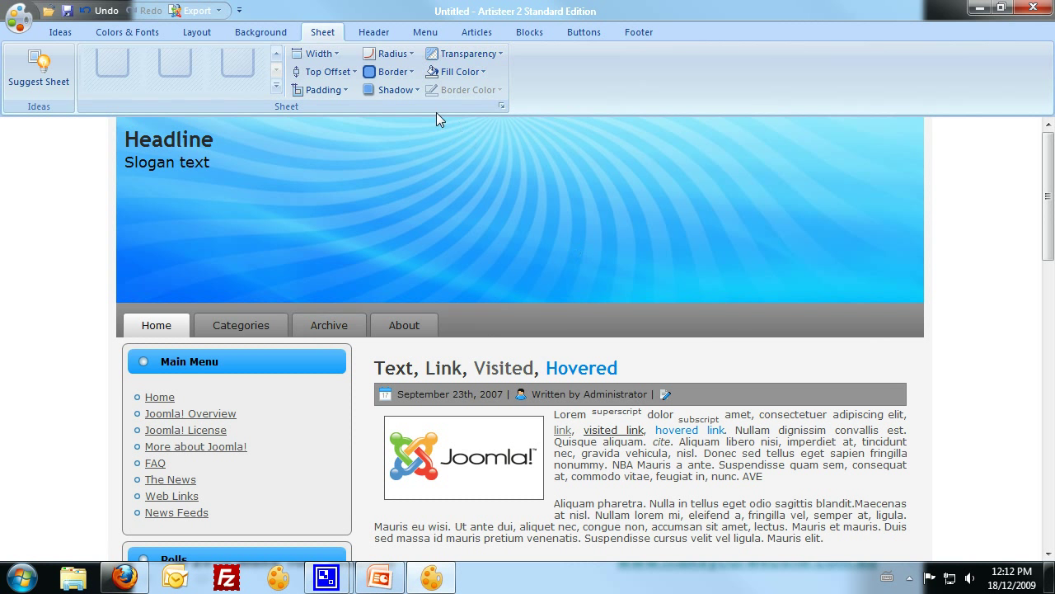
- Fill the sheet with plain white and set its transparency to 100%
left_click(458, 74)
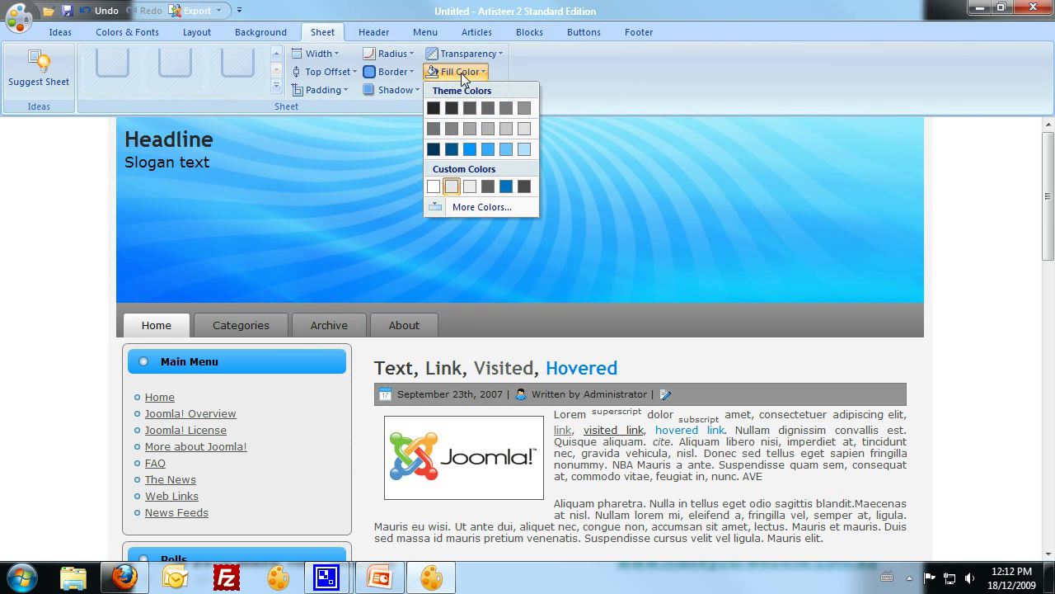
left_click(433, 186)
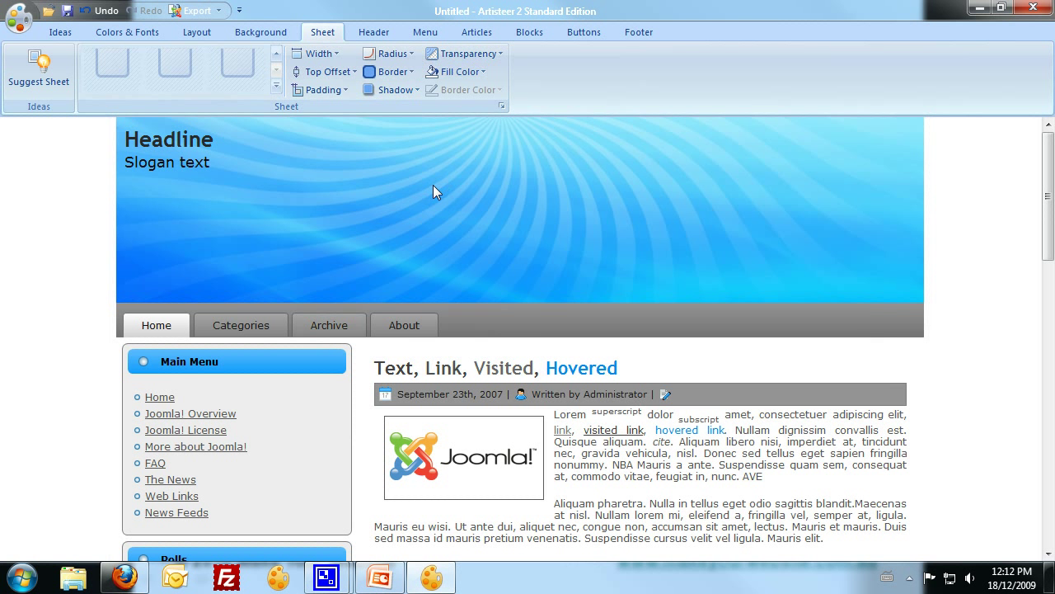
left_click(487, 58)
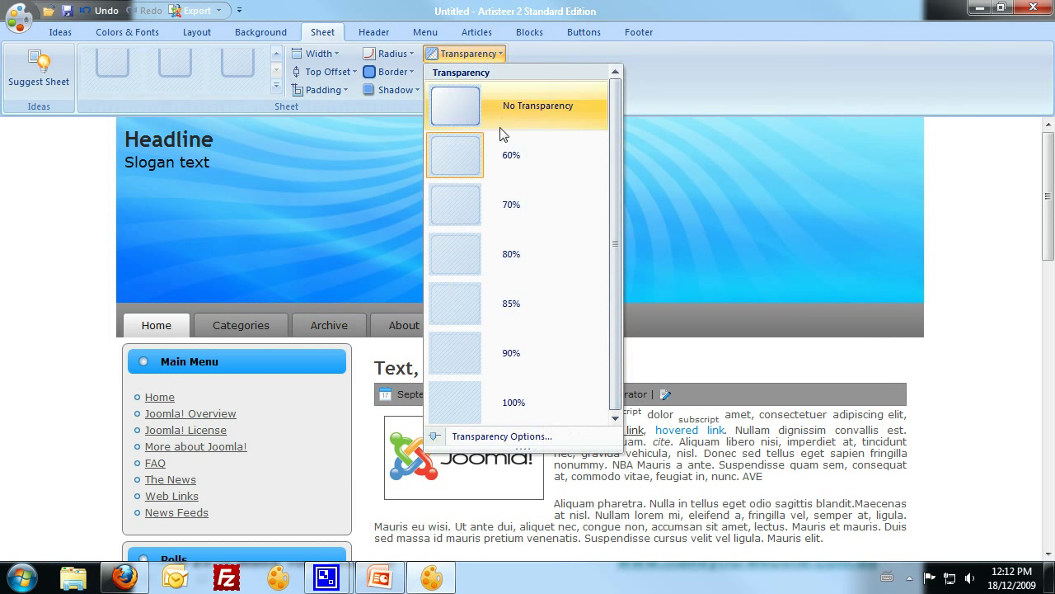
left_click(460, 413)
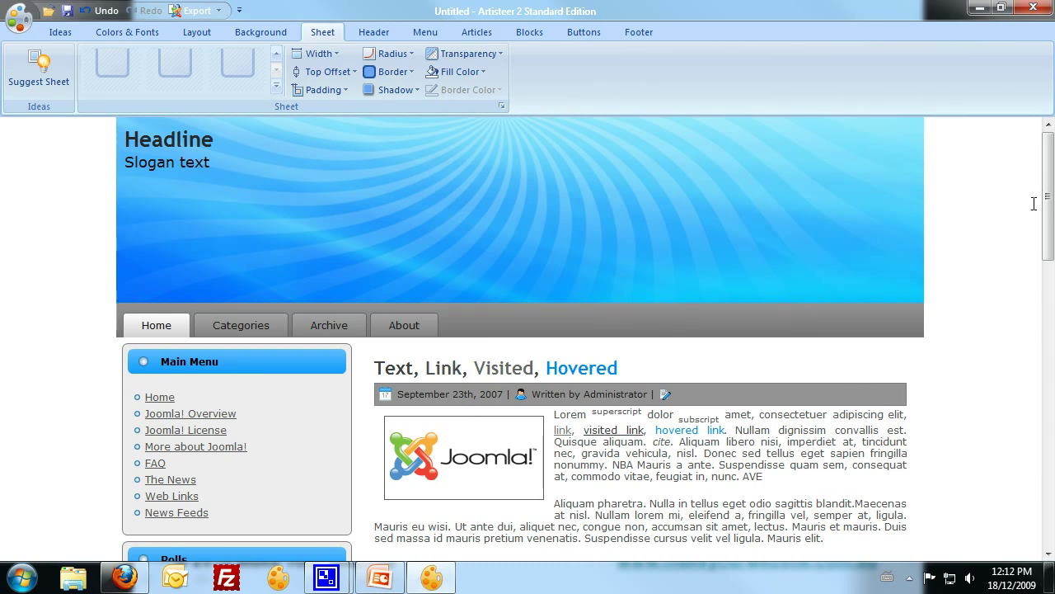
left_click_drag(1047, 175, 1024, 139)
- Set the header background to No Photo and clear the headline and slogan text
left_click(375, 32)
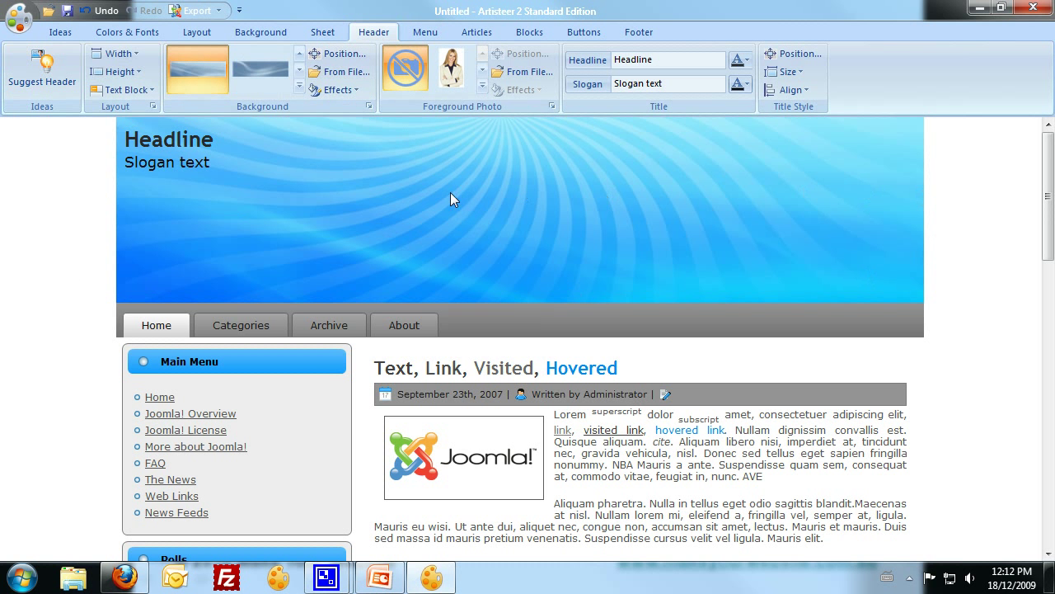
left_click(299, 90)
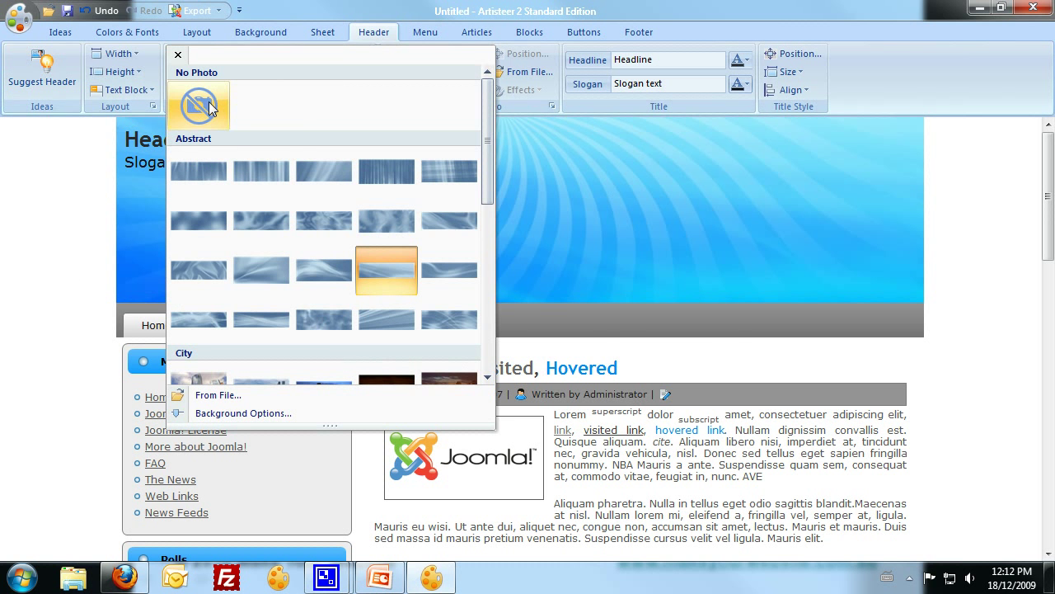
left_click(210, 107)
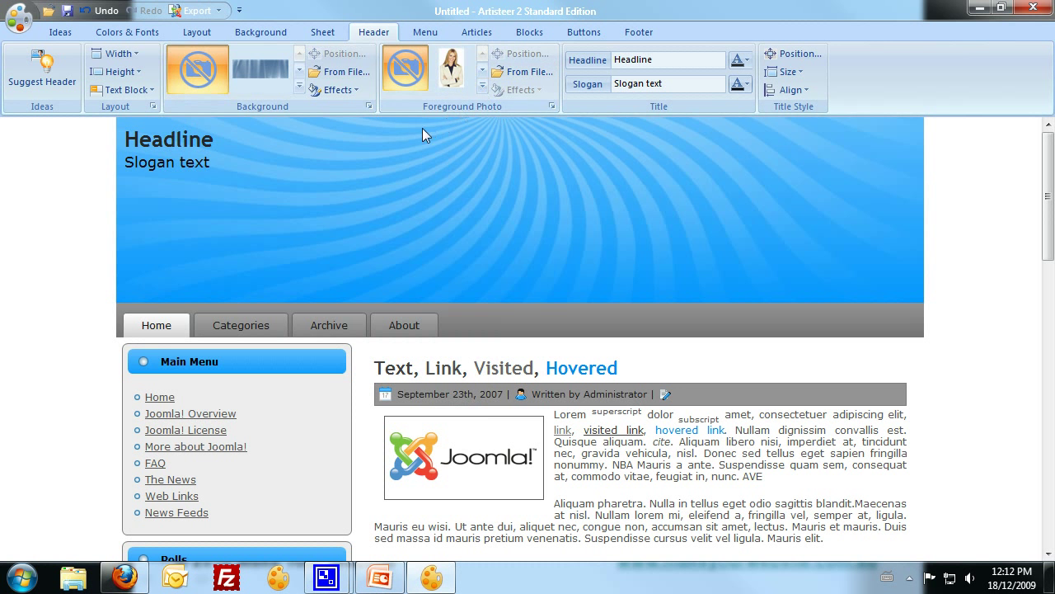
left_click(687, 62)
key("ctrl+a")
key("BackSpace")
key("Tab")
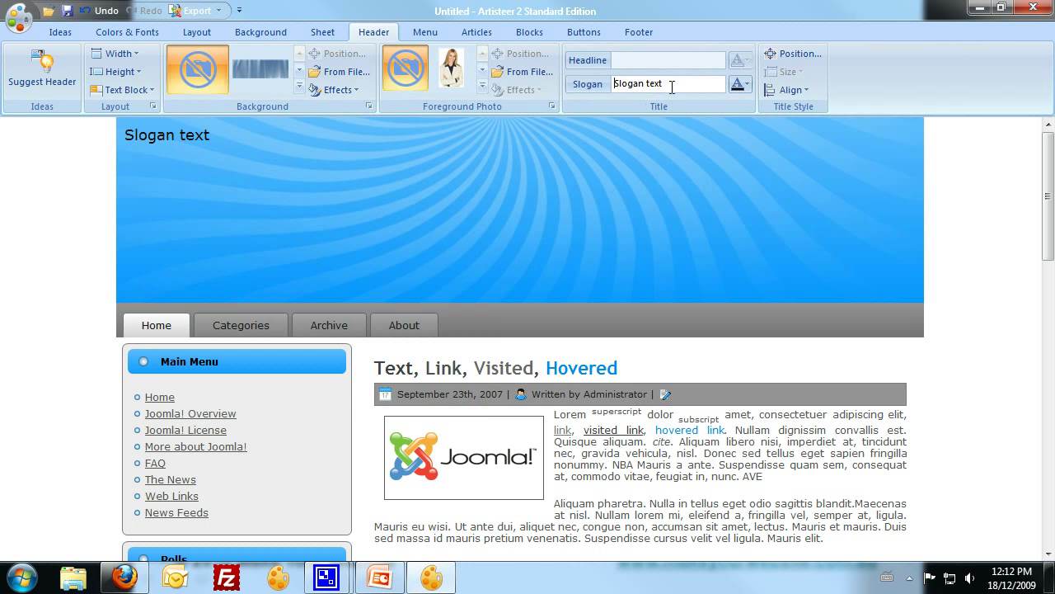
key("BackSpace")
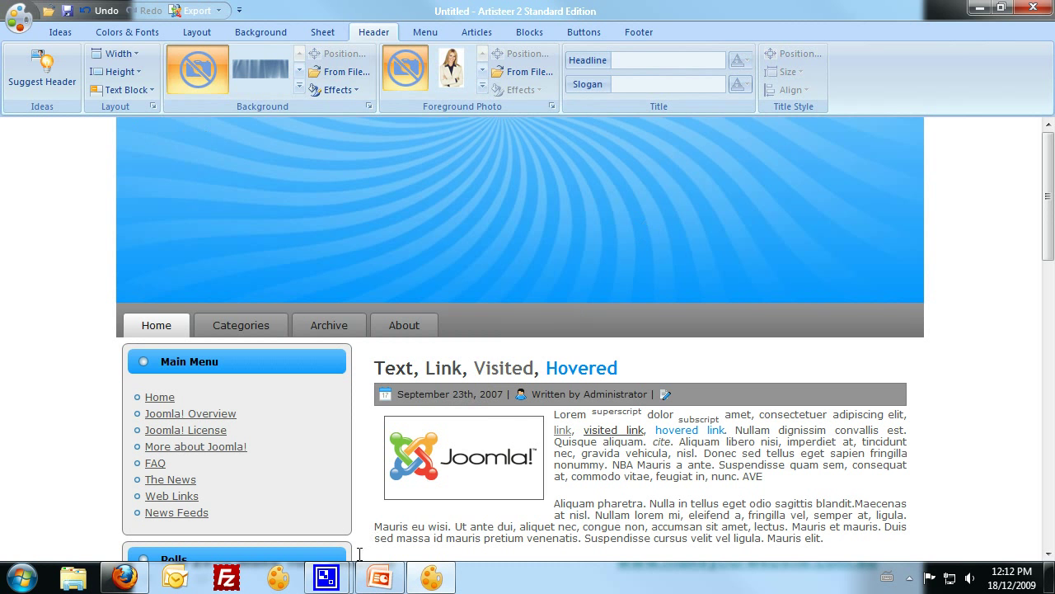
- Tint the header background grey and set its effect to No Glare
mouse_move(326, 577)
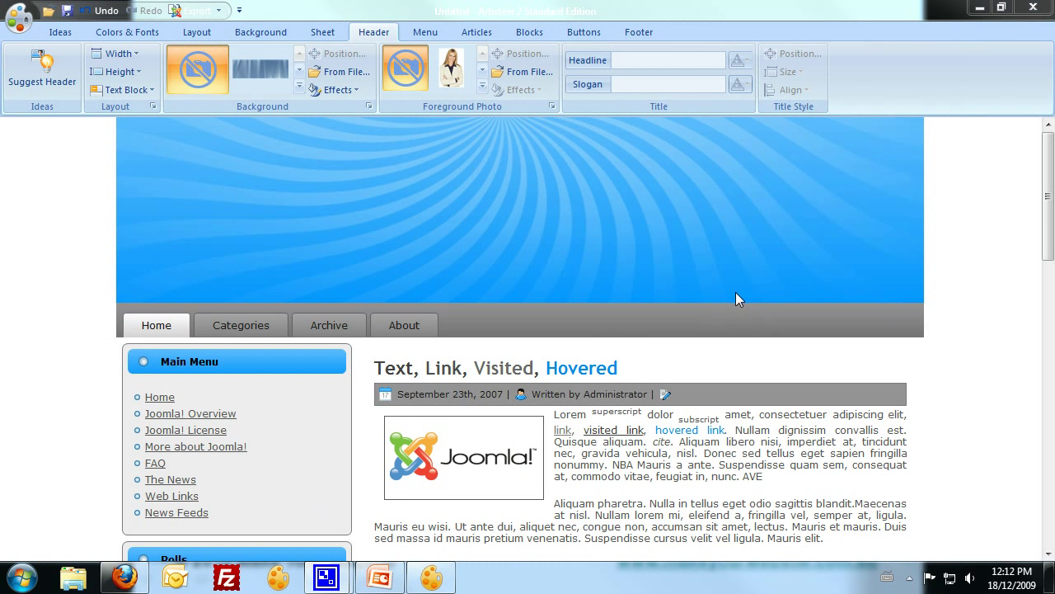
left_click(489, 18)
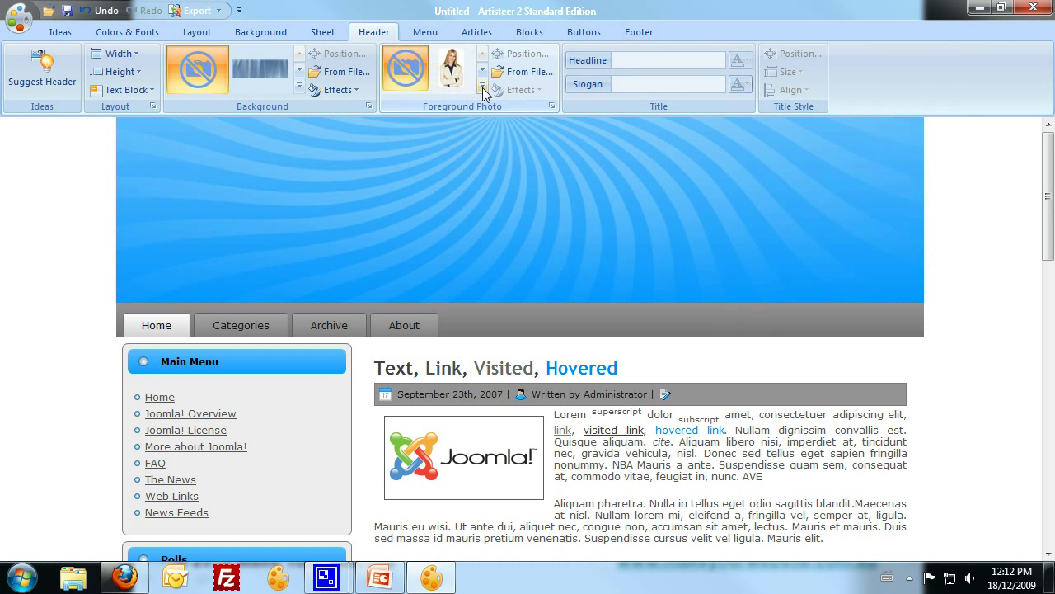
left_click(338, 89)
mouse_move(345, 119)
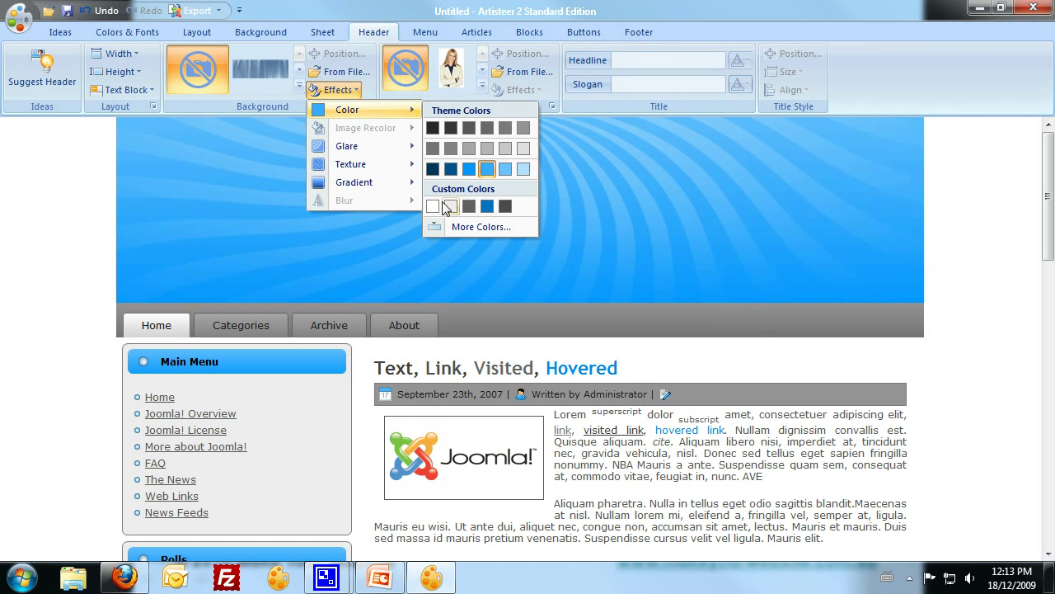
left_click(432, 206)
left_click(351, 91)
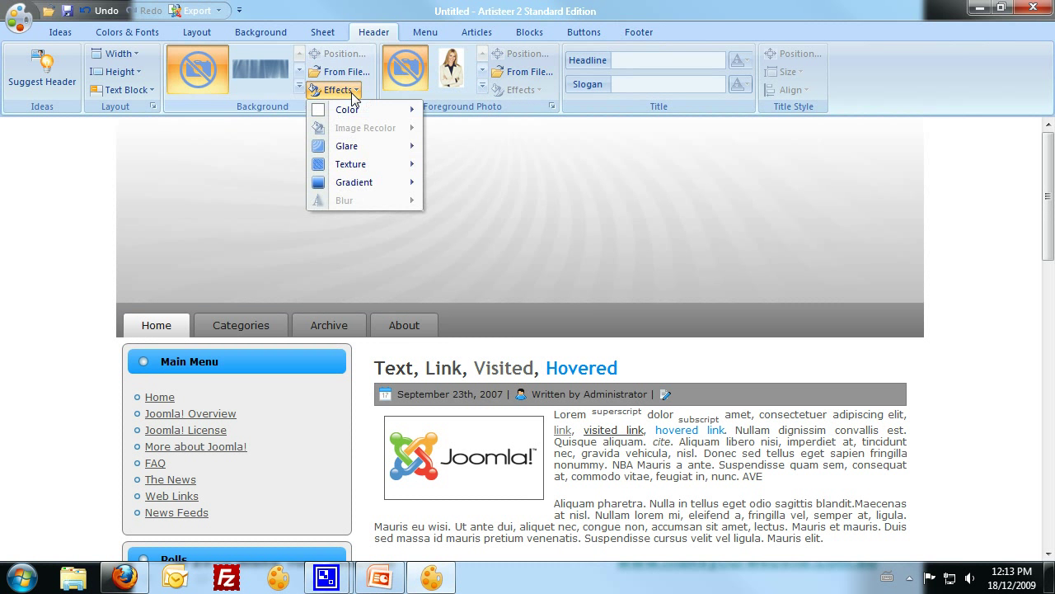
mouse_move(357, 153)
left_click(445, 84)
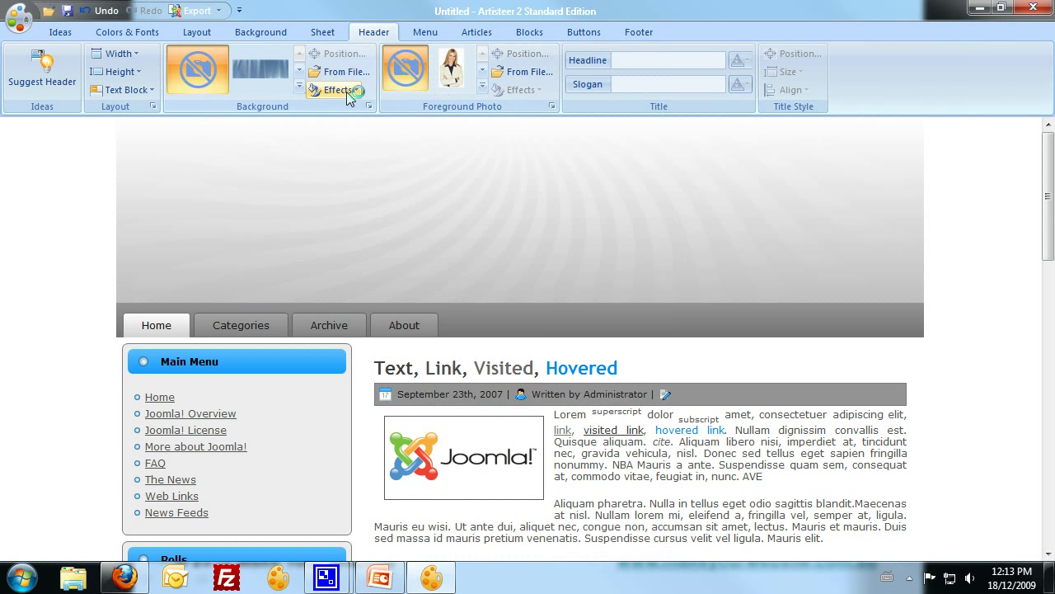
- Set the header to No Texture and No Gradient so it stays plain white
left_click(340, 90)
mouse_move(351, 164)
left_click(452, 112)
left_click(353, 92)
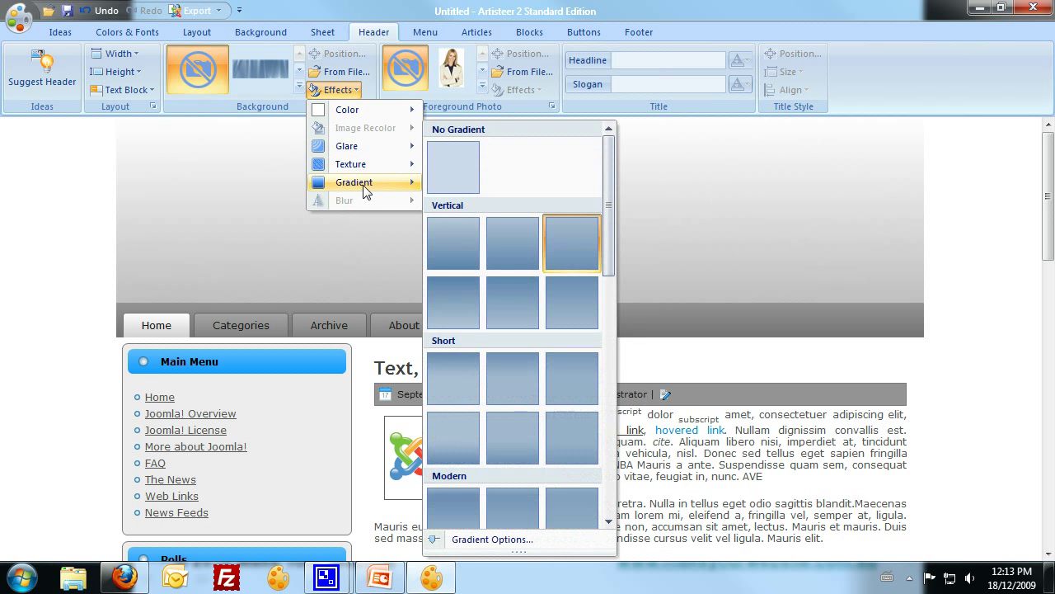
left_click(448, 175)
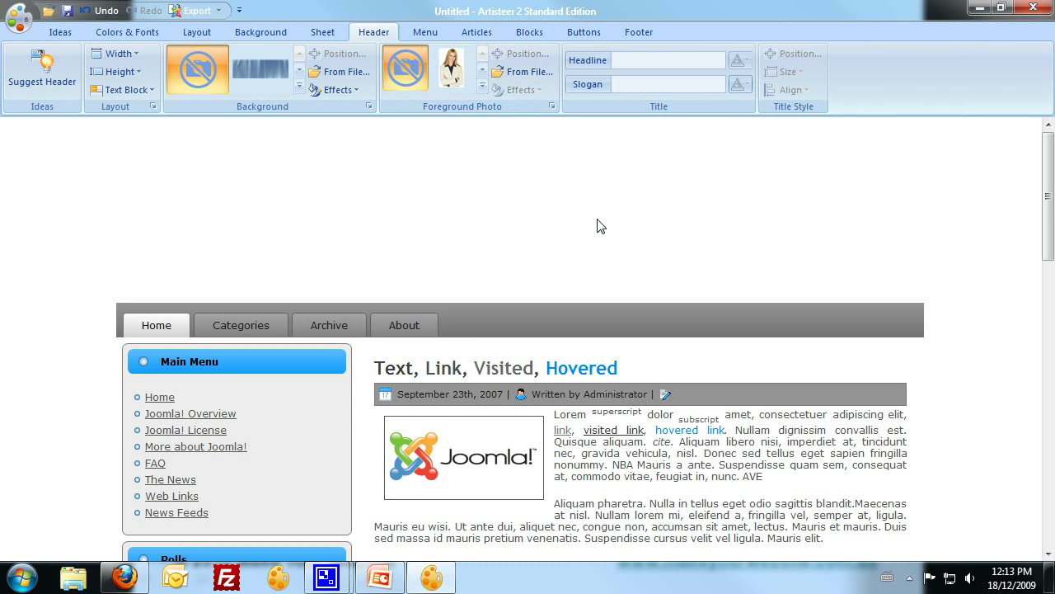
scroll(712, 228, "down", 5)
scroll(713, 235, "up", 5)
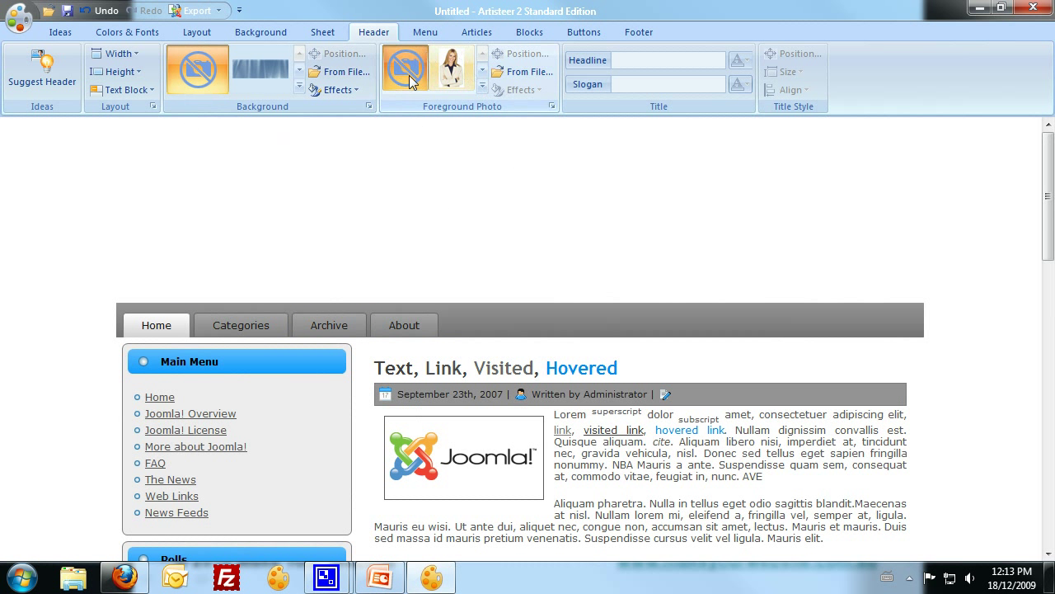
- Load goldenPointLogo from file as the header foreground photo and drag it to the left
left_click(511, 79)
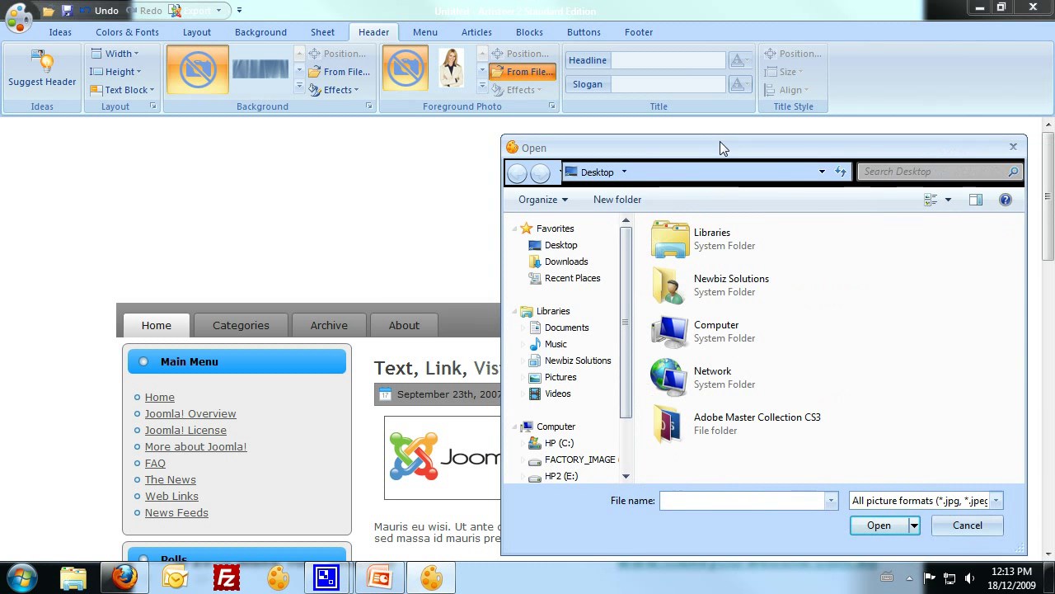
left_click_drag(719, 141, 614, 140)
left_click(463, 348)
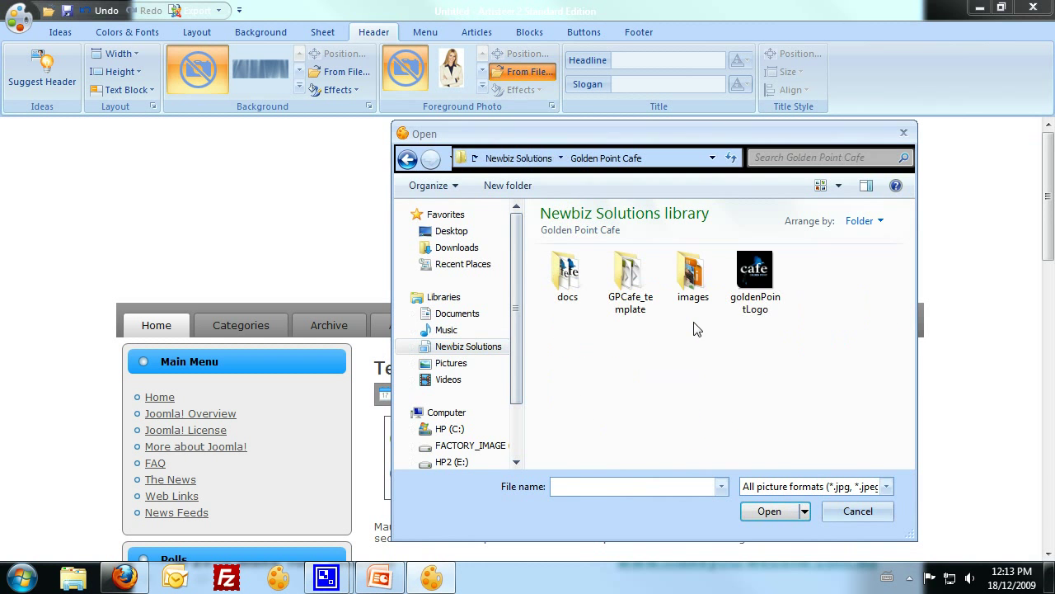
double_click(748, 285)
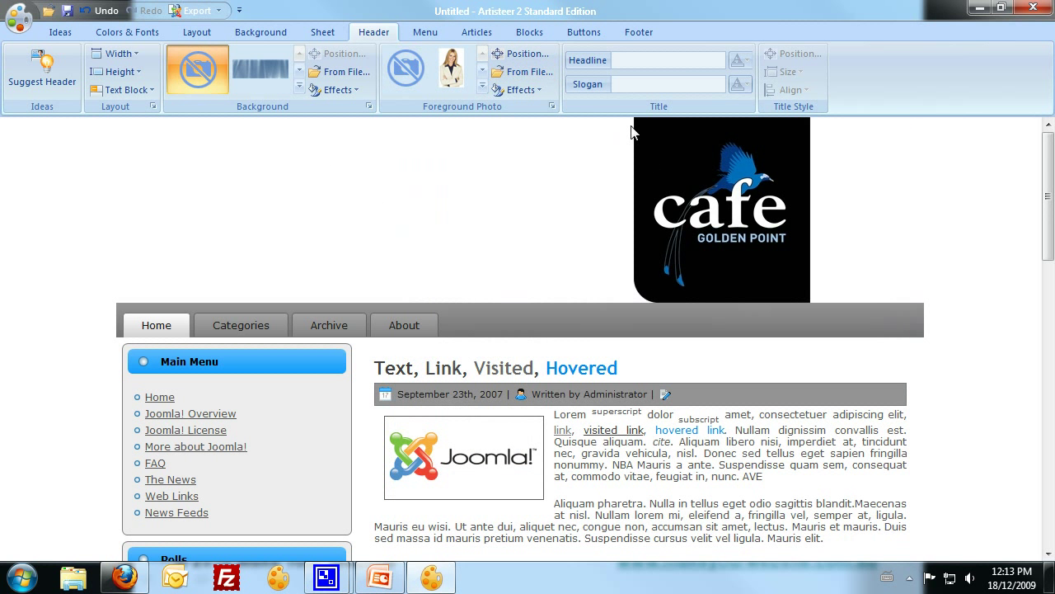
left_click(518, 53)
left_click_drag(661, 272, 415, 279)
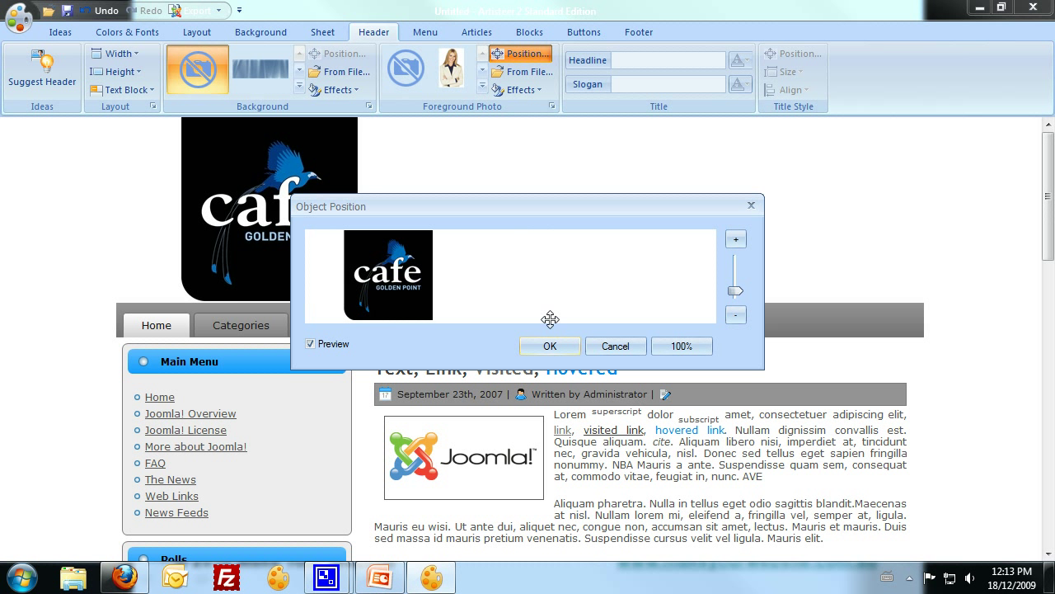
left_click(533, 350)
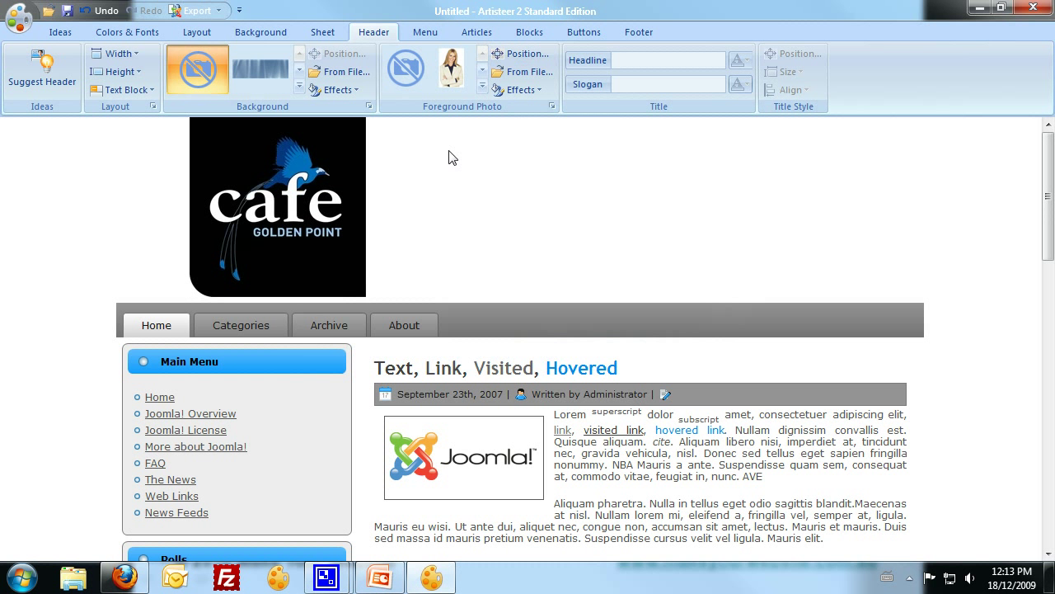
- Give the menu a flat Classic shape with a lighter menu bar fill colour
left_click(426, 32)
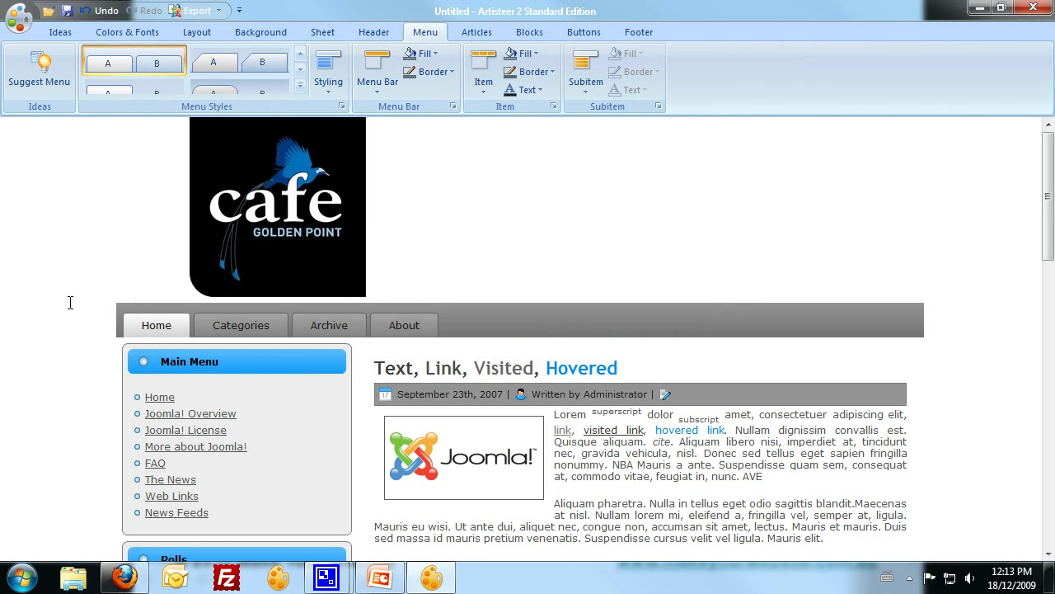
left_click(334, 86)
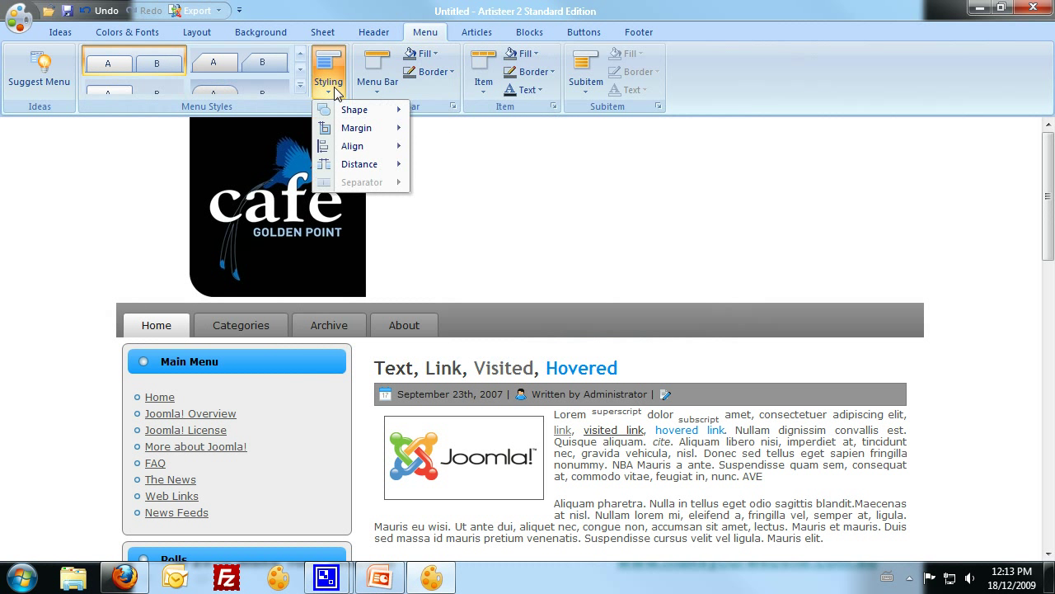
mouse_move(333, 111)
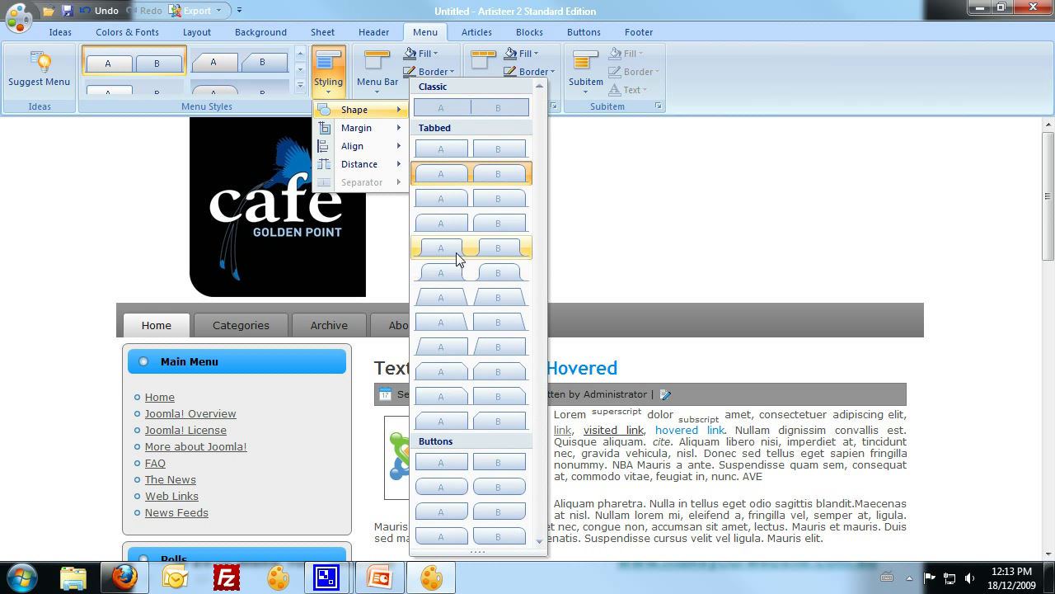
left_click(450, 108)
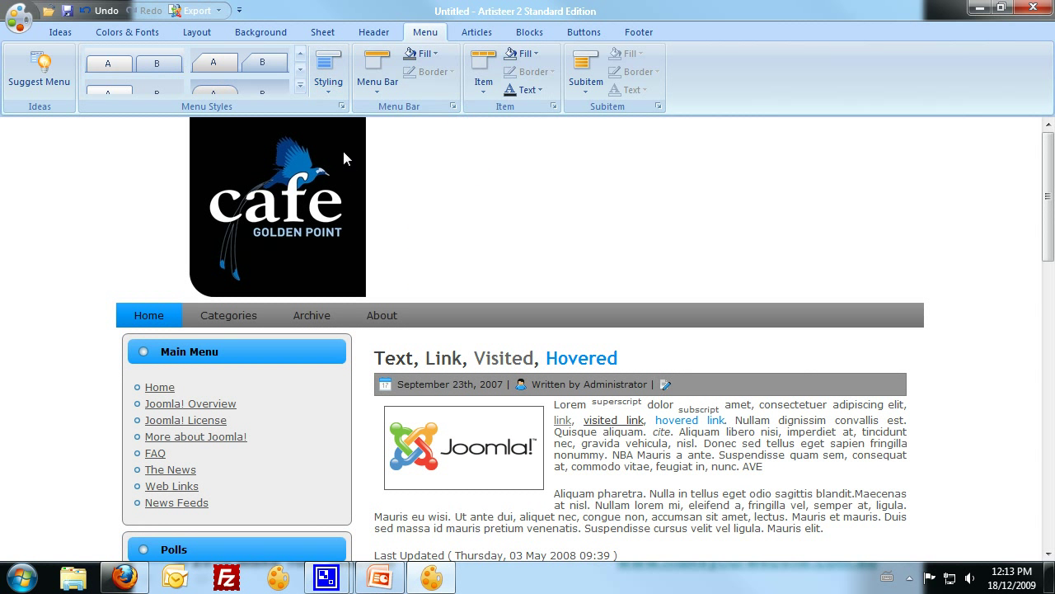
left_click(425, 52)
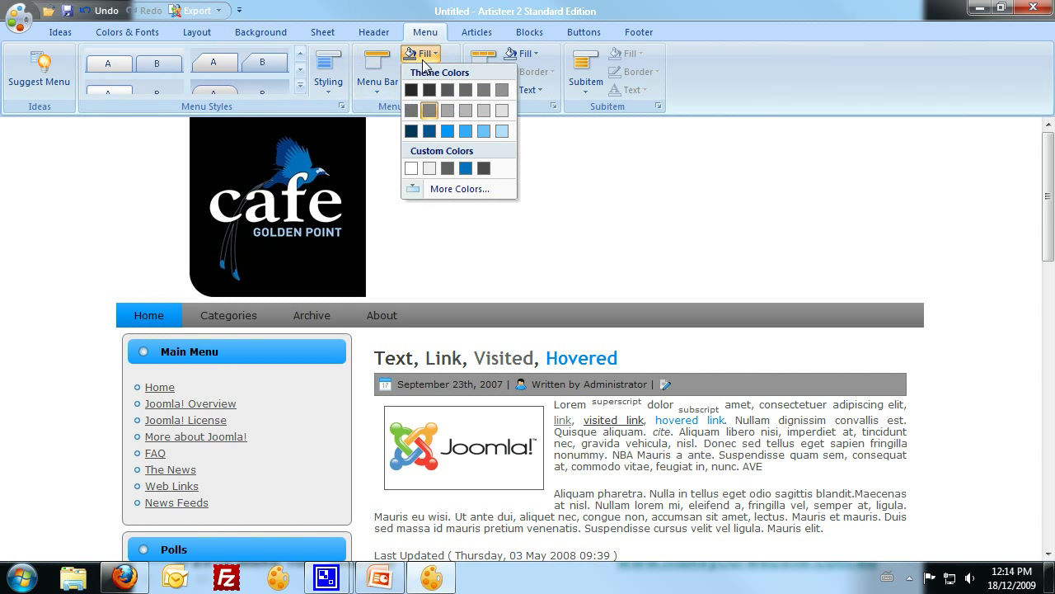
left_click(427, 169)
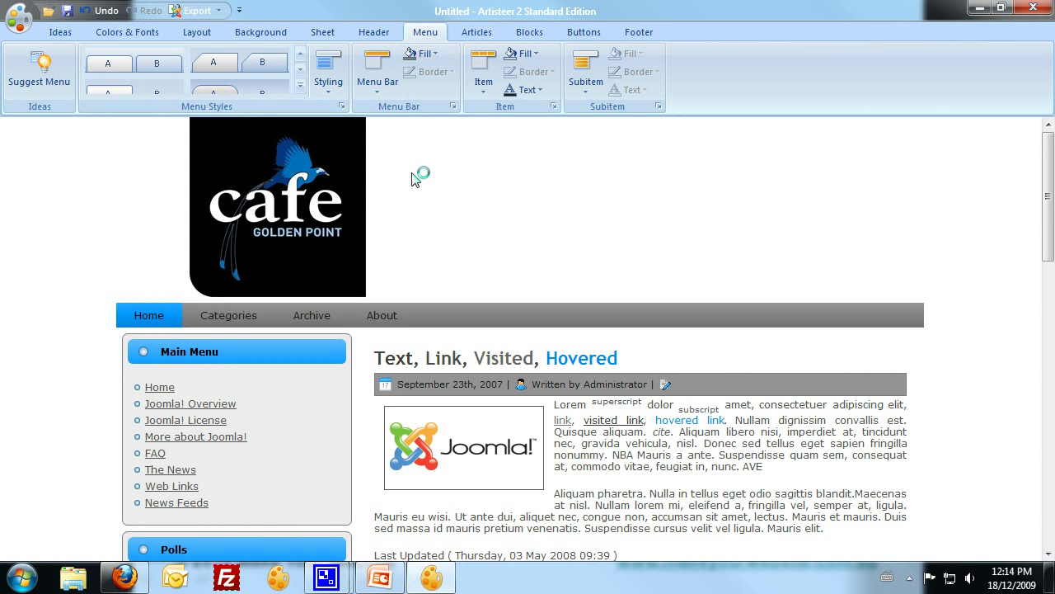
left_click(425, 53)
left_click(412, 131)
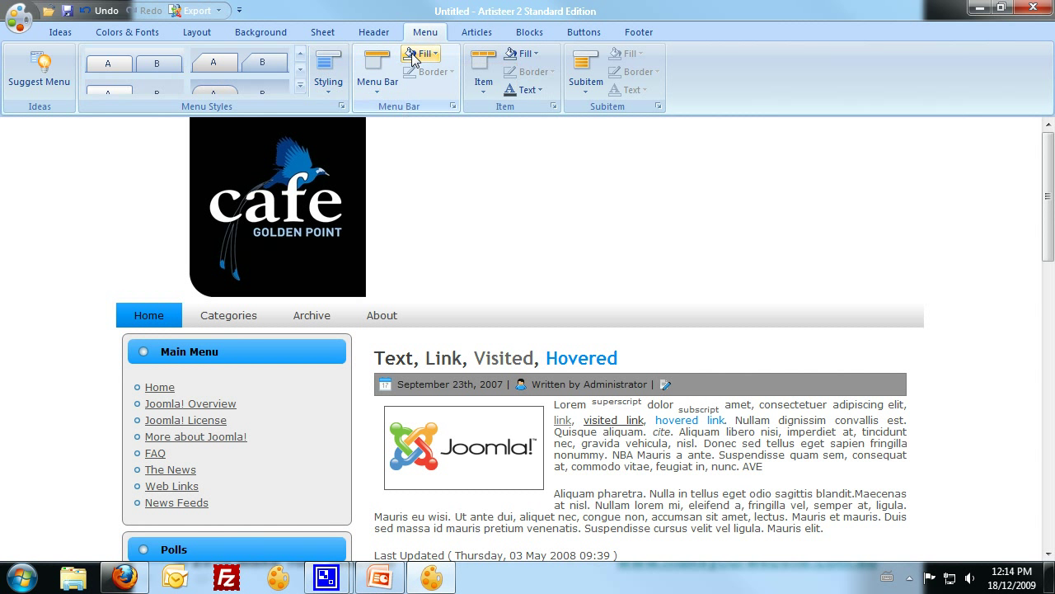
- Right-align the menu, remove the menu bar gradient and pick a smaller item size
left_click(335, 97)
mouse_move(371, 146)
left_click(554, 173)
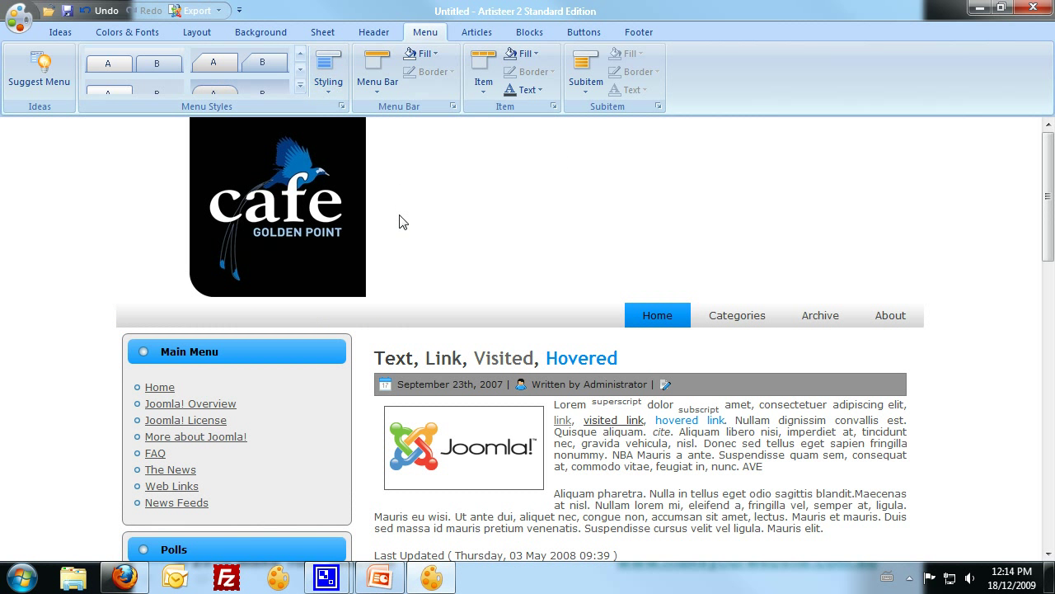
left_click(388, 86)
mouse_move(379, 117)
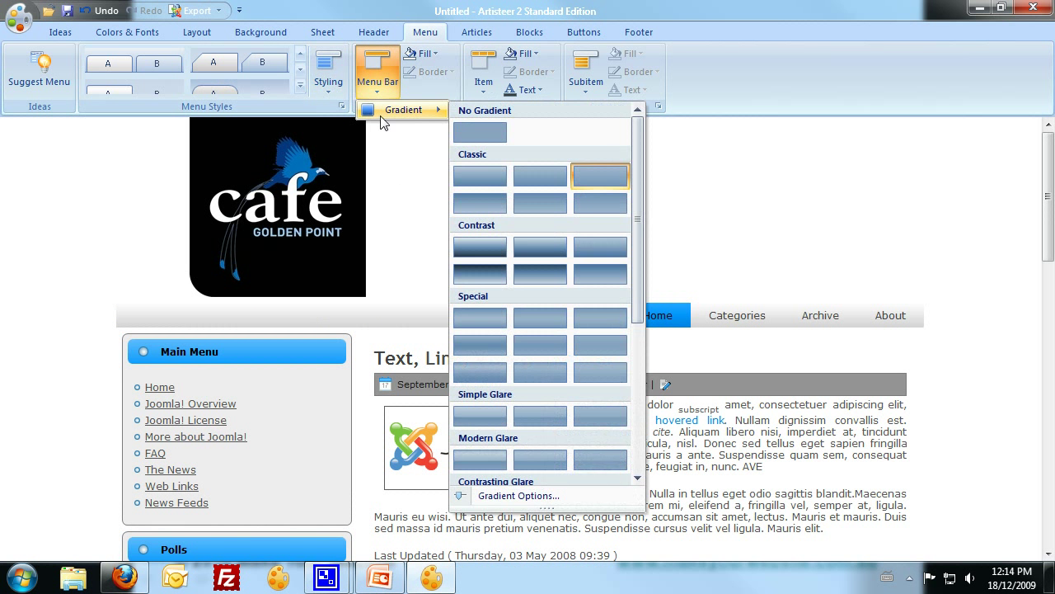
left_click(481, 132)
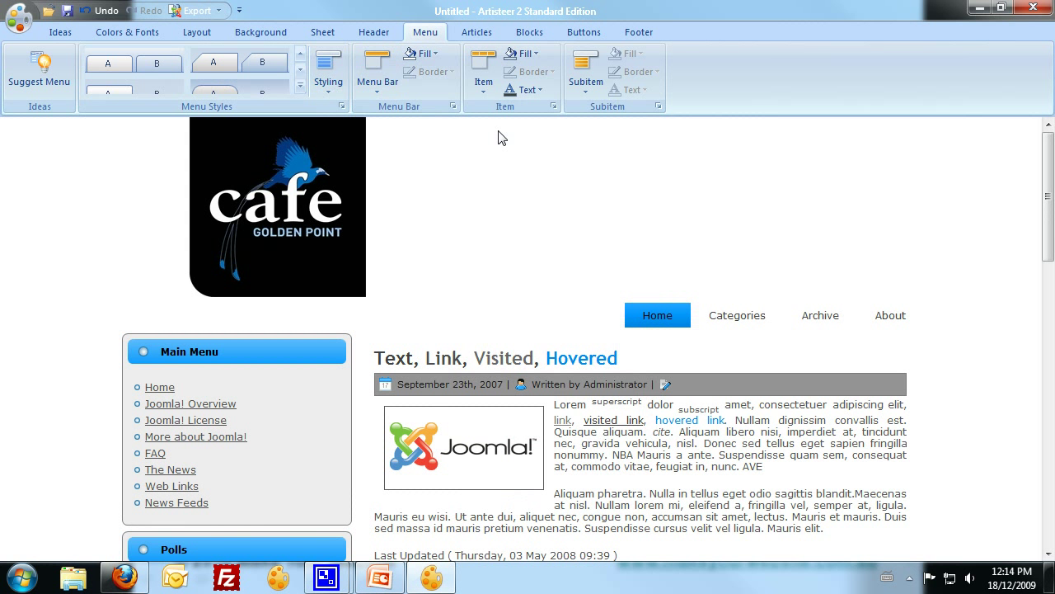
left_click(486, 71)
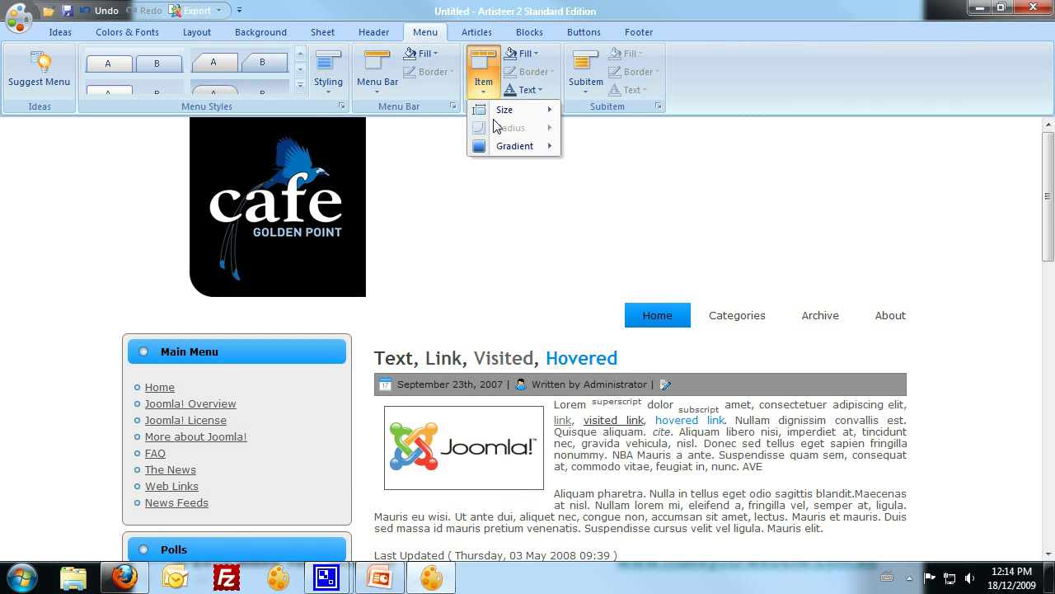
mouse_move(504, 110)
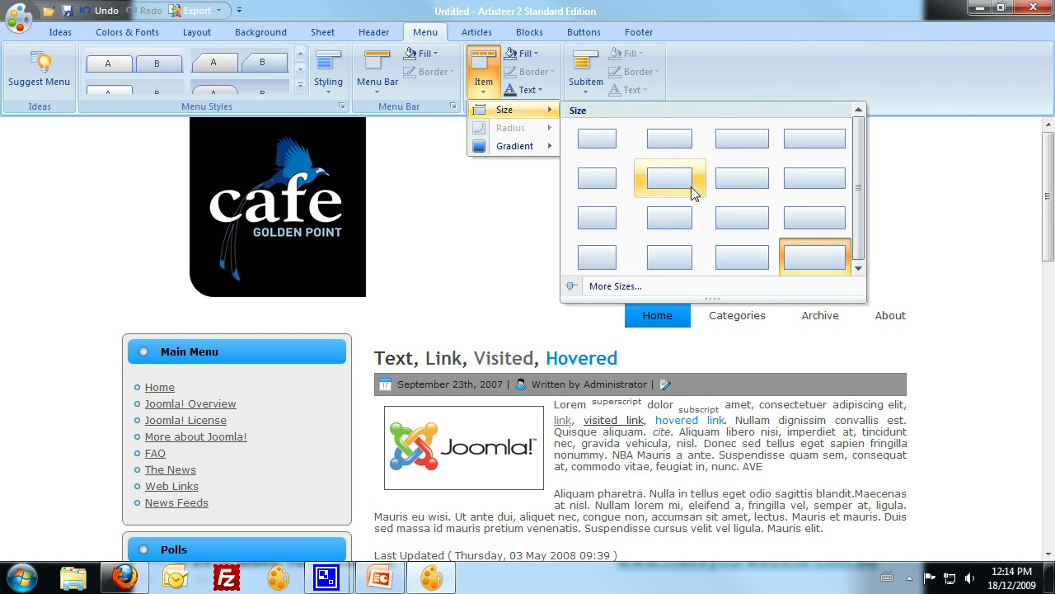
left_click(724, 186)
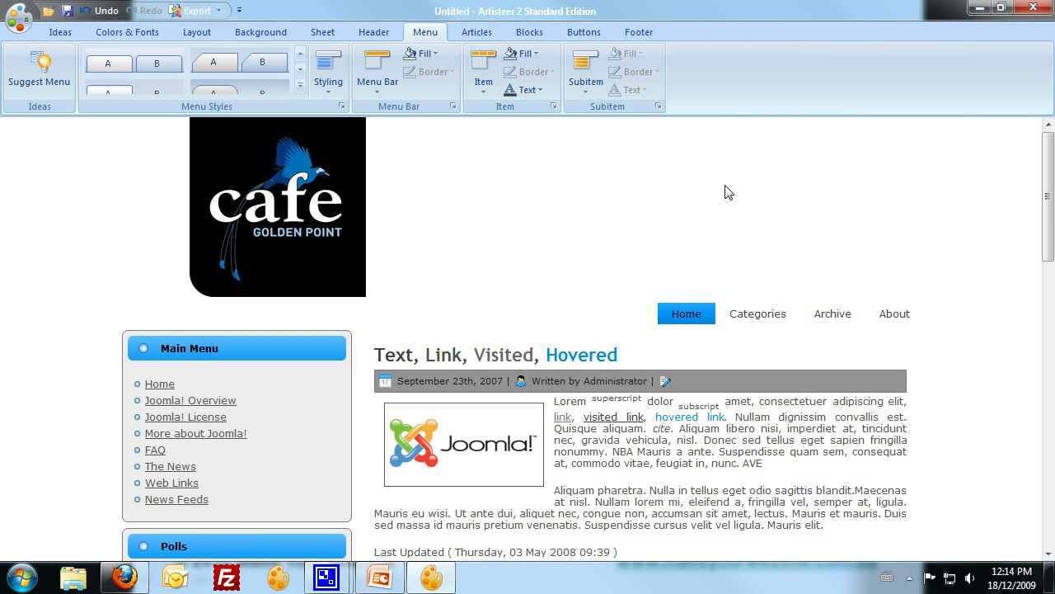
- Give the menu items plain colouring with thin vertical separators between them
left_click(524, 53)
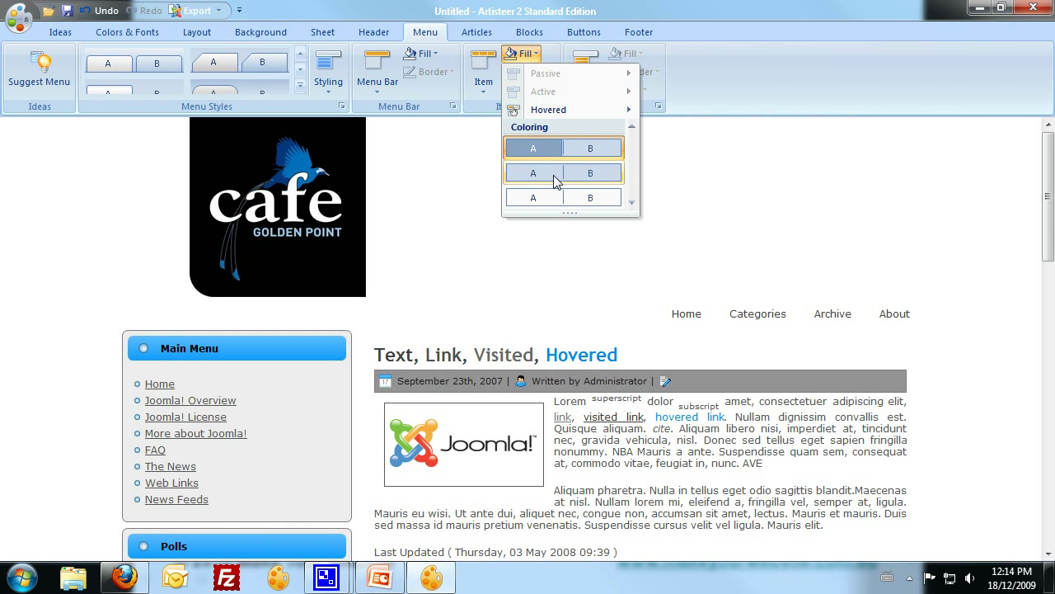
left_click(554, 175)
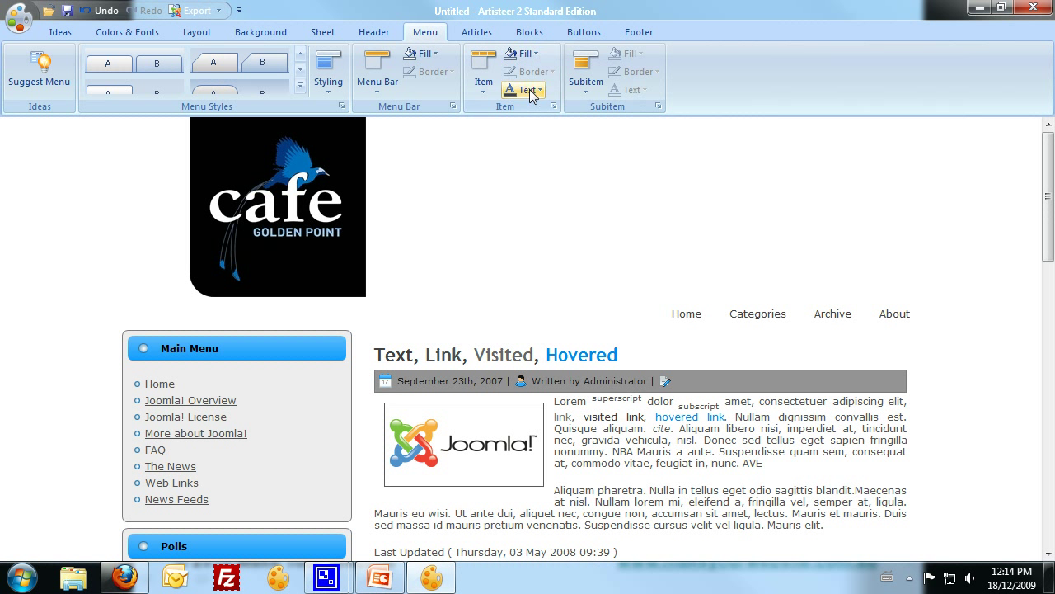
left_click(486, 83)
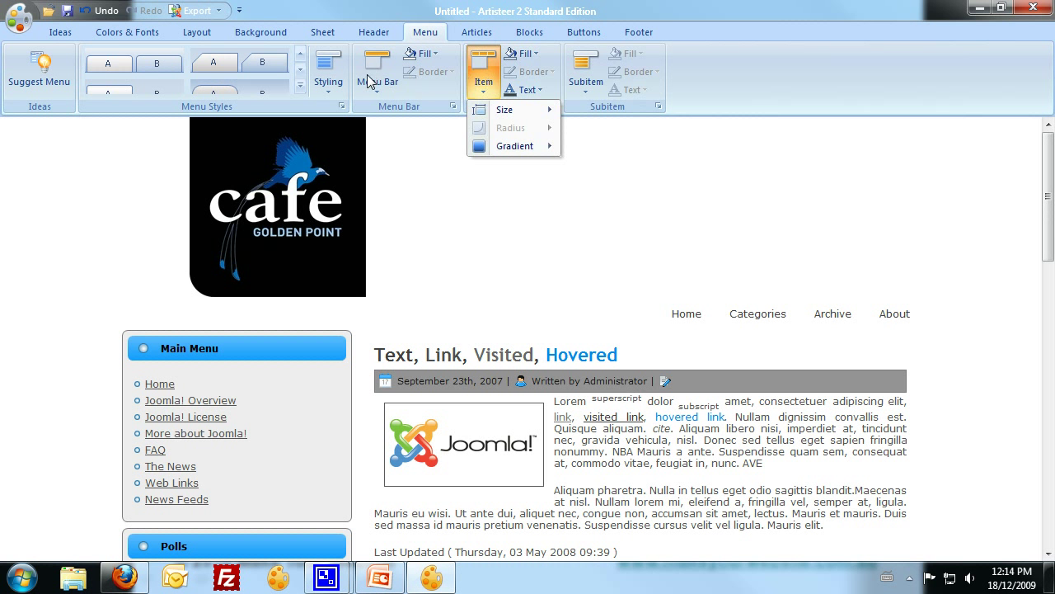
mouse_move(329, 83)
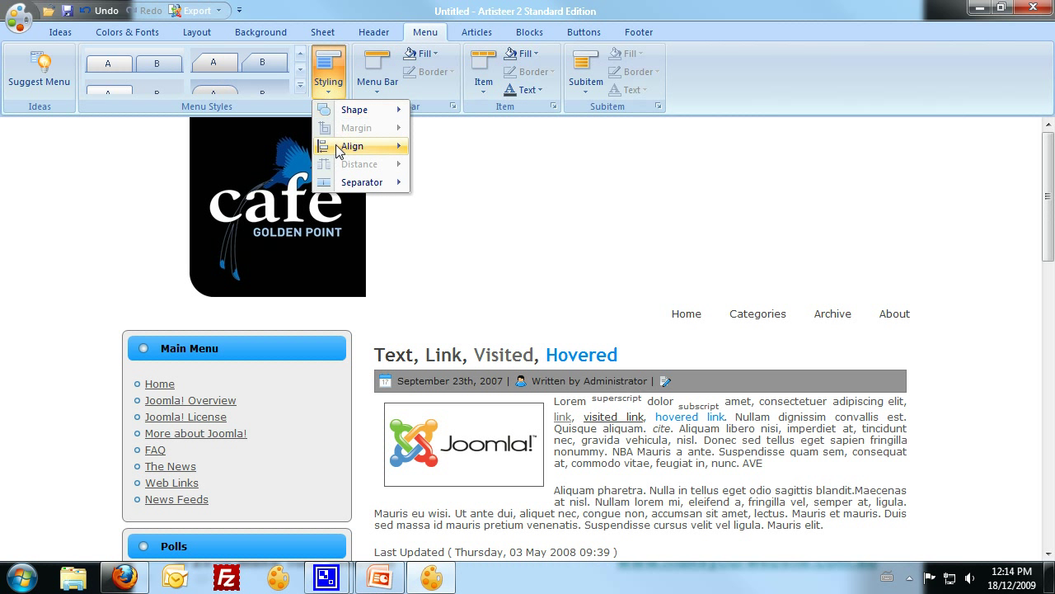
mouse_move(343, 182)
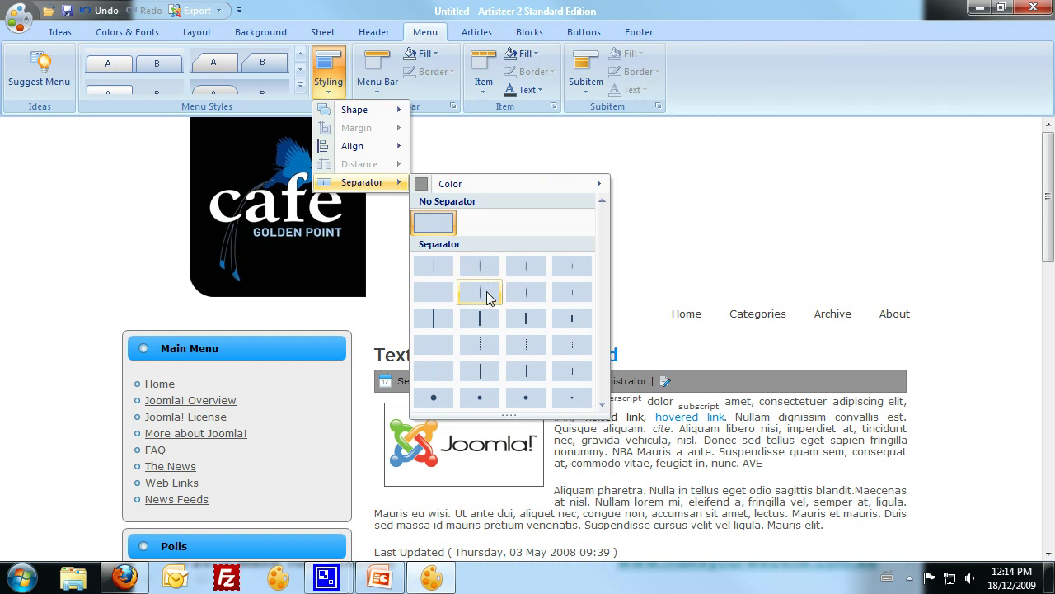
left_click(518, 369)
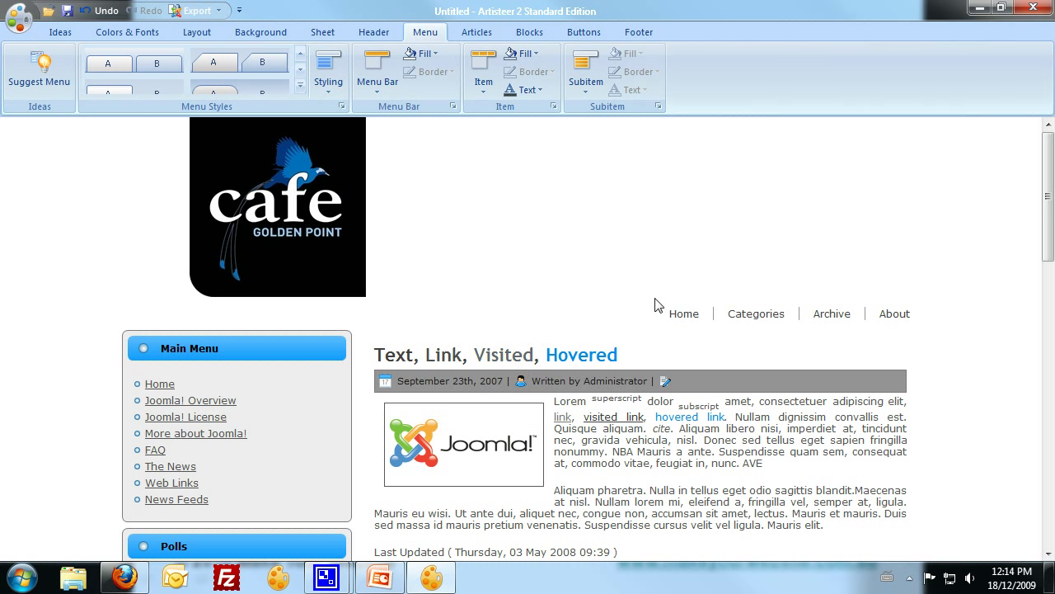
- Set the menu items to No Gradient with a custom hover colour, then show the Design Goal slide
left_click(484, 73)
mouse_move(487, 150)
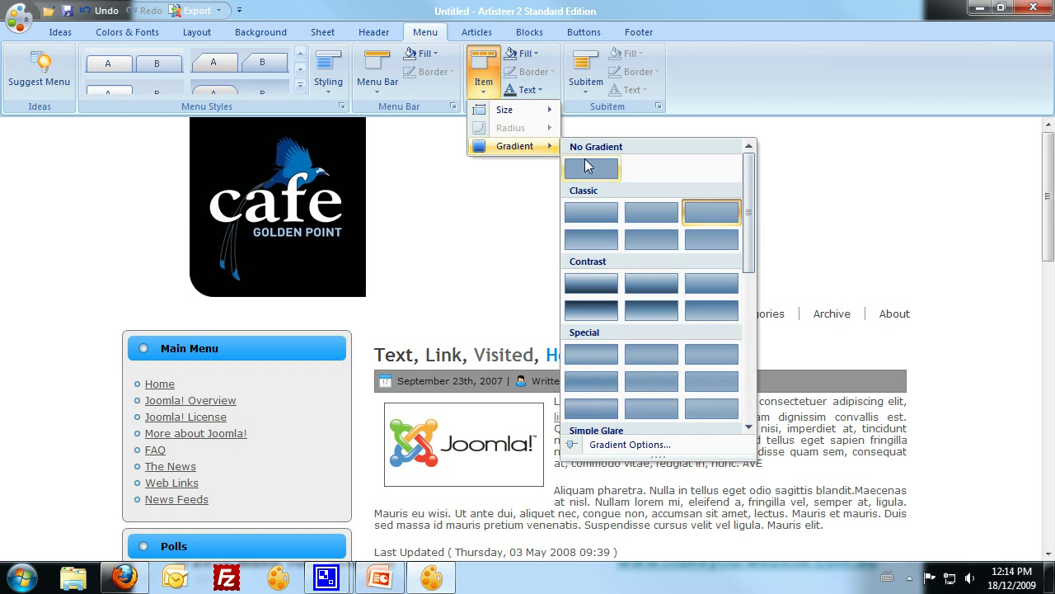
left_click(591, 168)
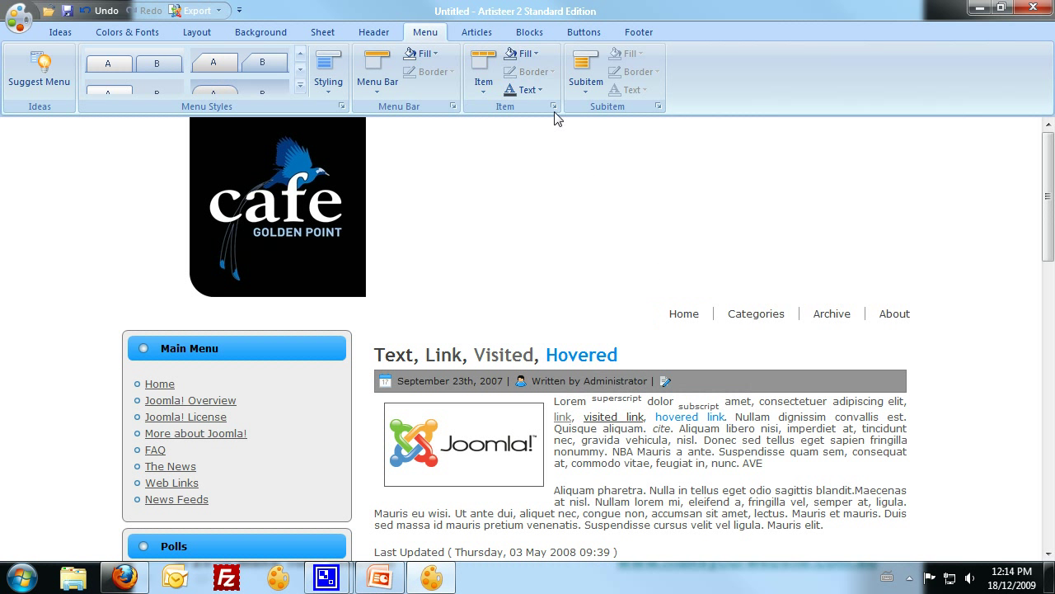
left_click(525, 54)
mouse_move(540, 116)
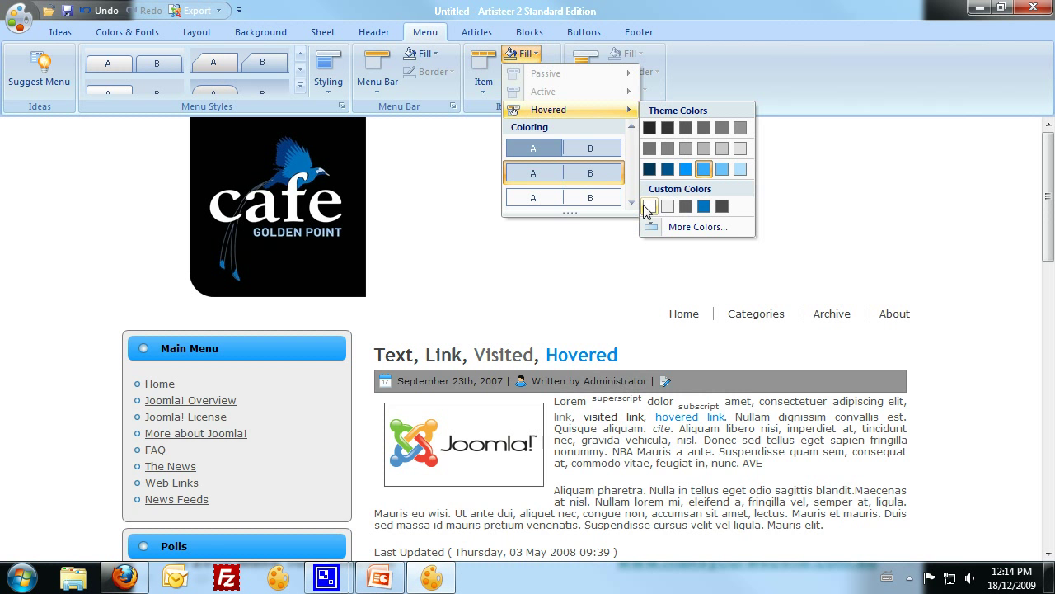
left_click(649, 206)
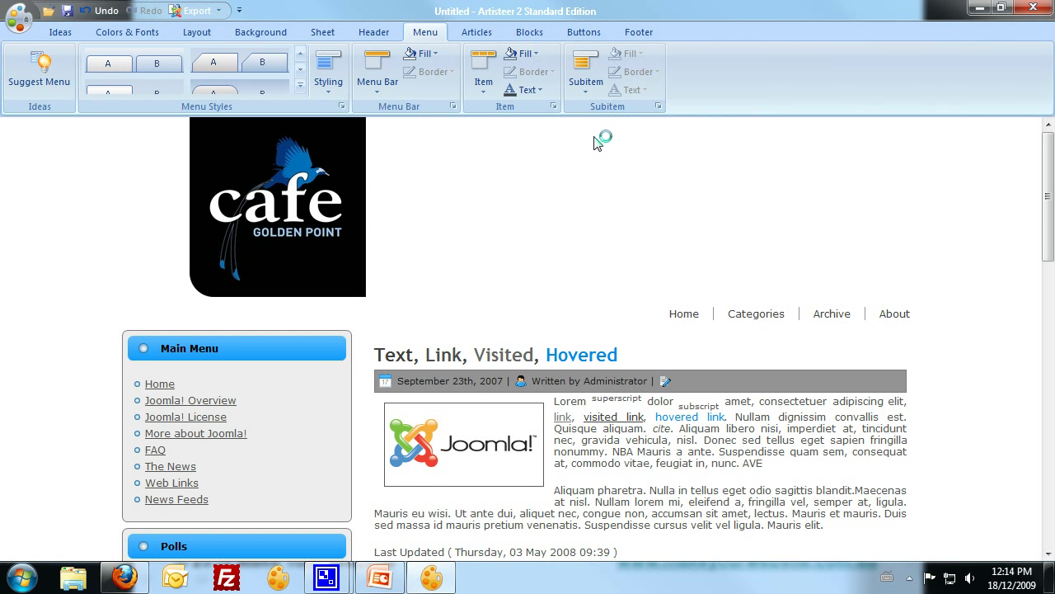
left_click(537, 90)
left_click(532, 91)
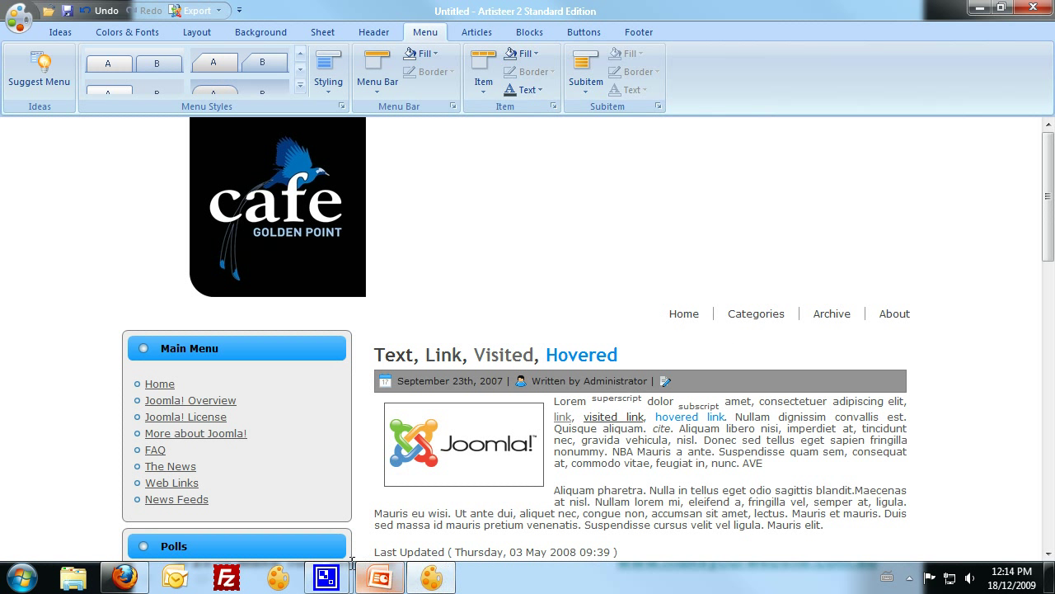
left_click(125, 577)
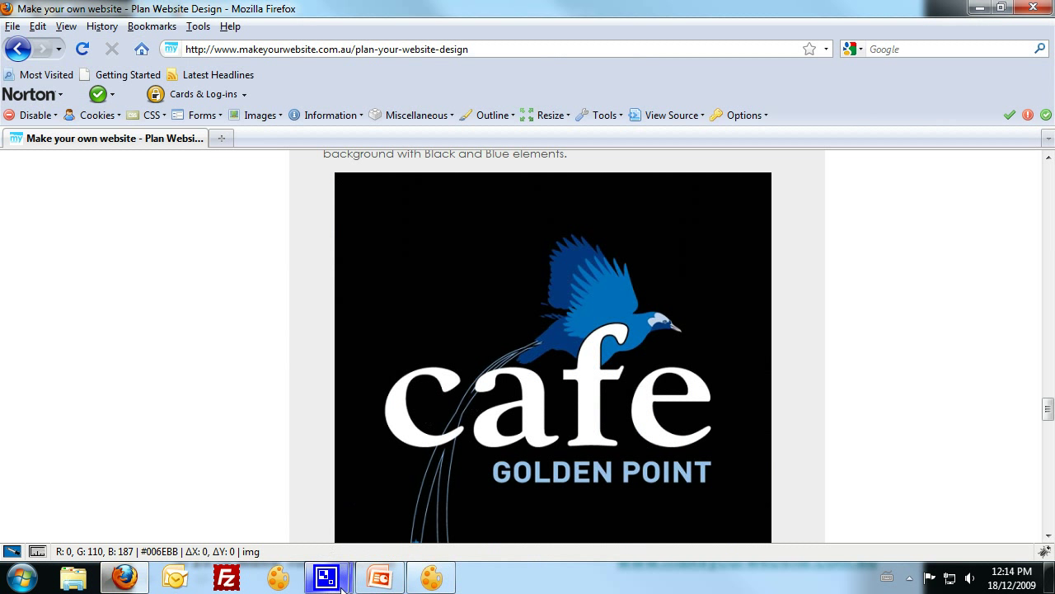
left_click(379, 578)
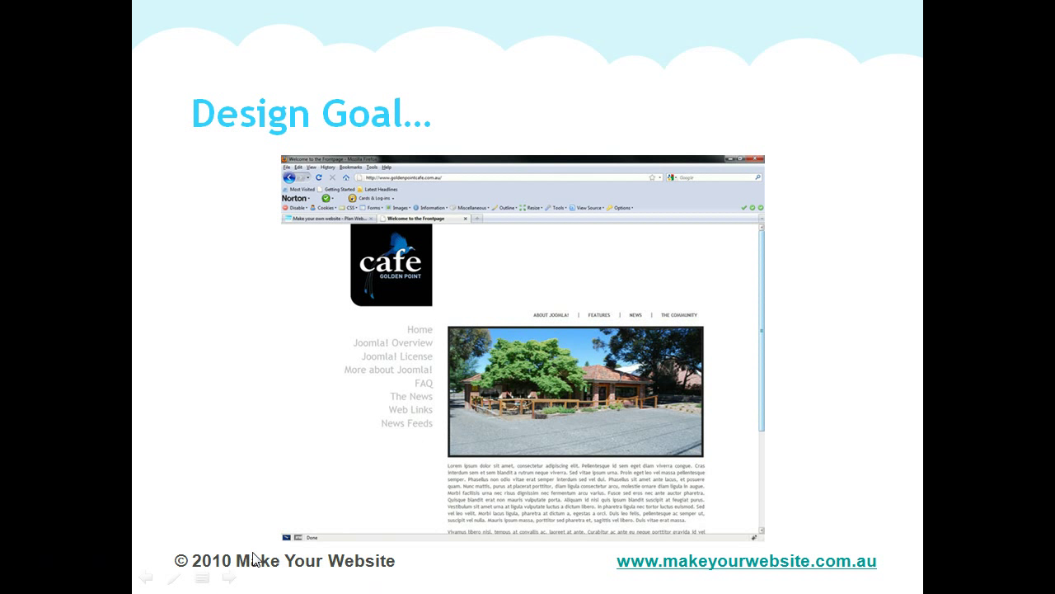
- Switch from the slideshow back to the Artisteer window with Alt+Tab
key("alt+Tab")
key("Tab")
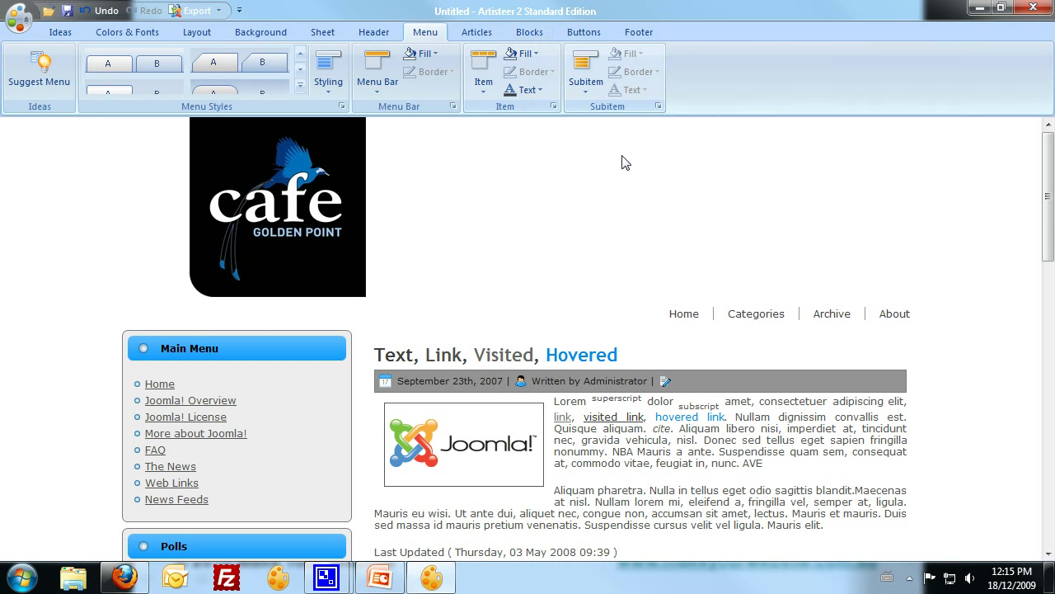
- Set the article to No Margin and No Padding, and its header layout to No Block
left_click(495, 38)
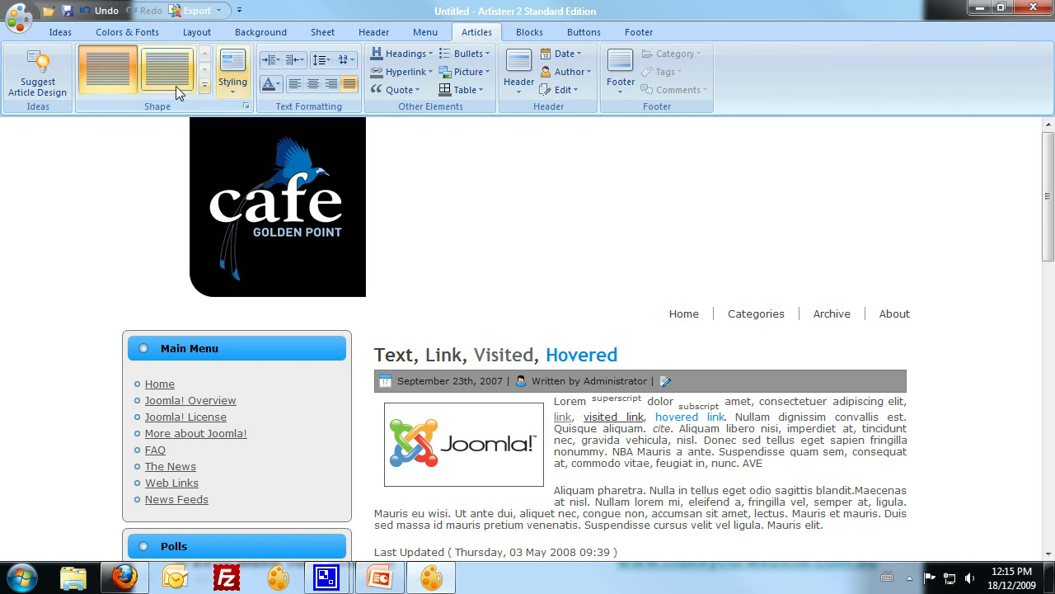
left_click(237, 84)
mouse_move(249, 126)
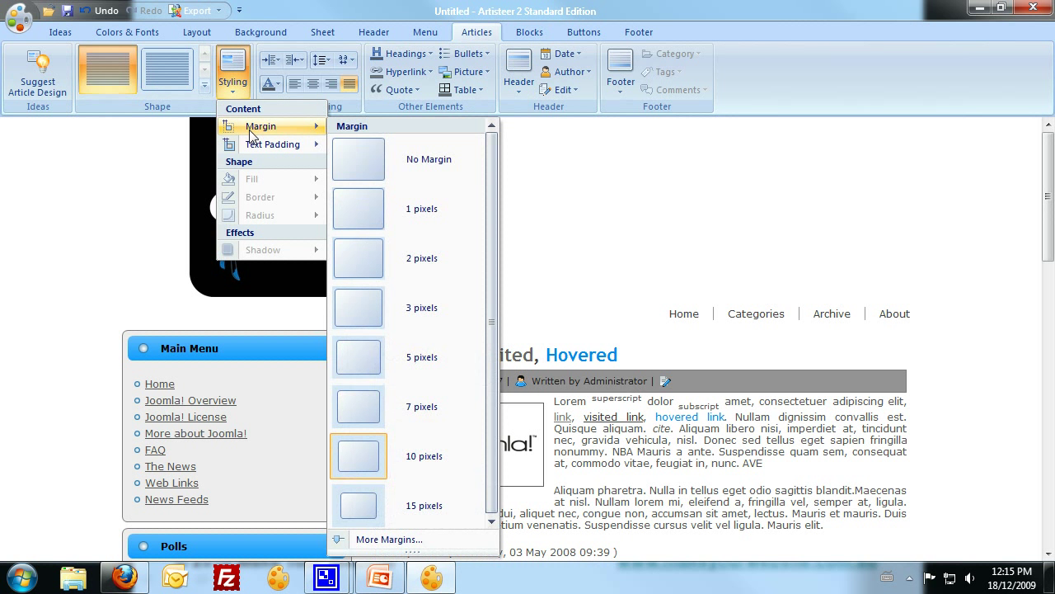
left_click(396, 140)
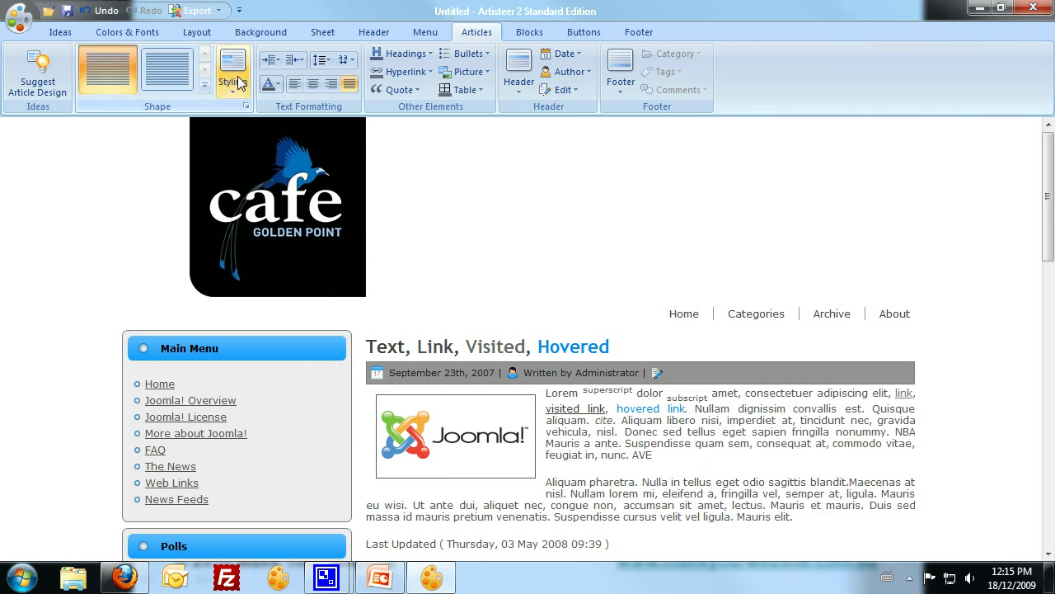
left_click(237, 84)
mouse_move(255, 144)
left_click(353, 176)
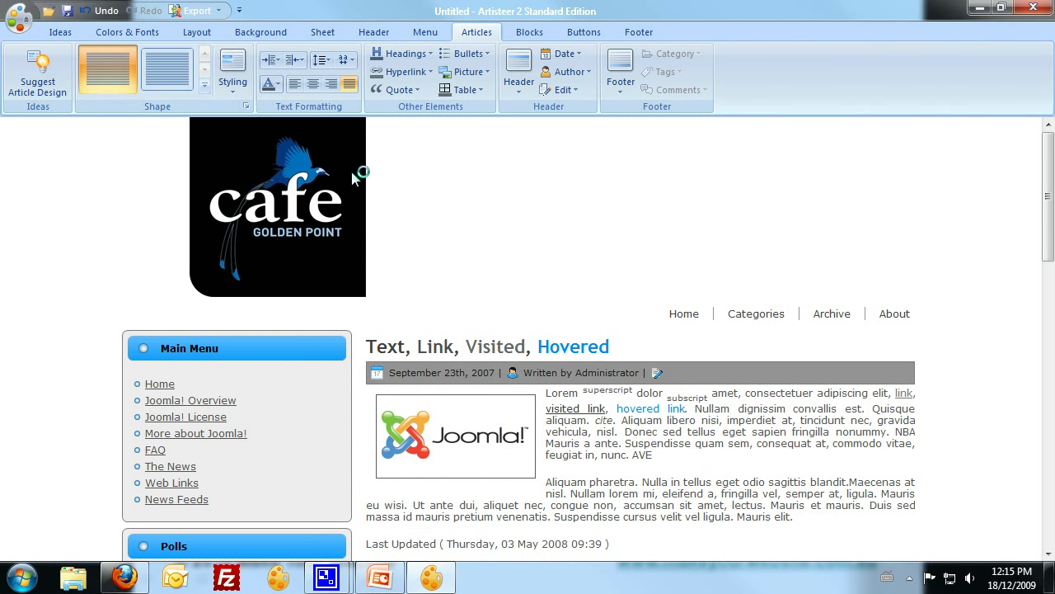
left_click(518, 80)
mouse_move(533, 134)
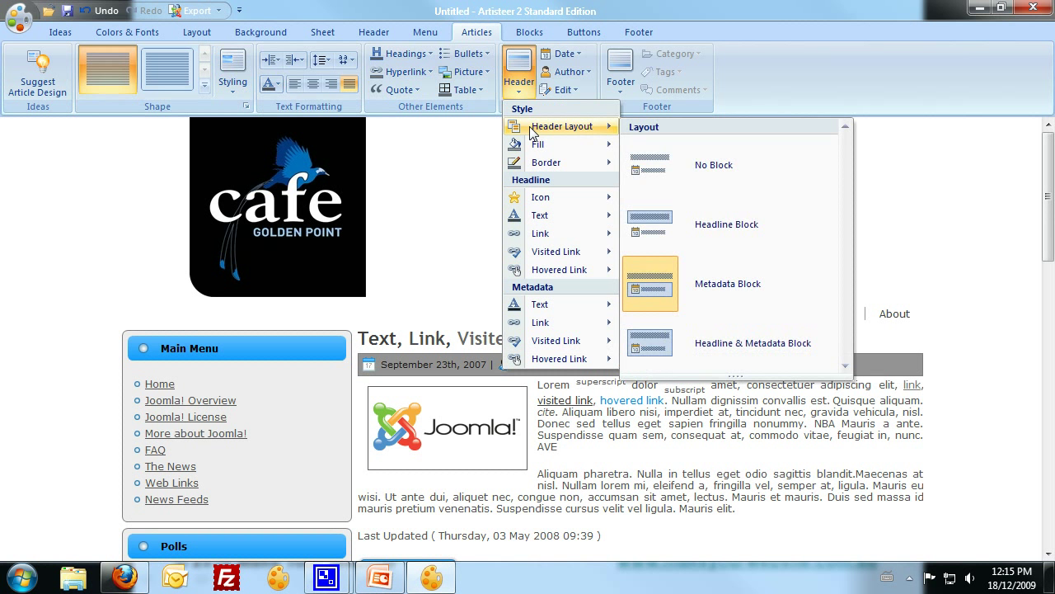
left_click(657, 163)
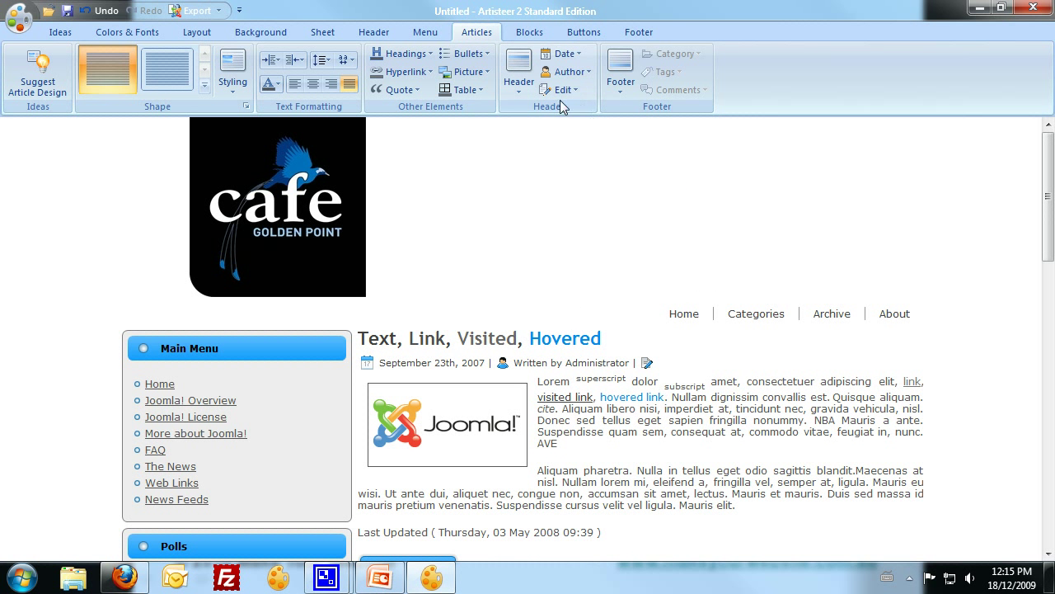
- Uncheck Show Date, Show Author and Show Edit for the article header
left_click(565, 54)
left_click(575, 90)
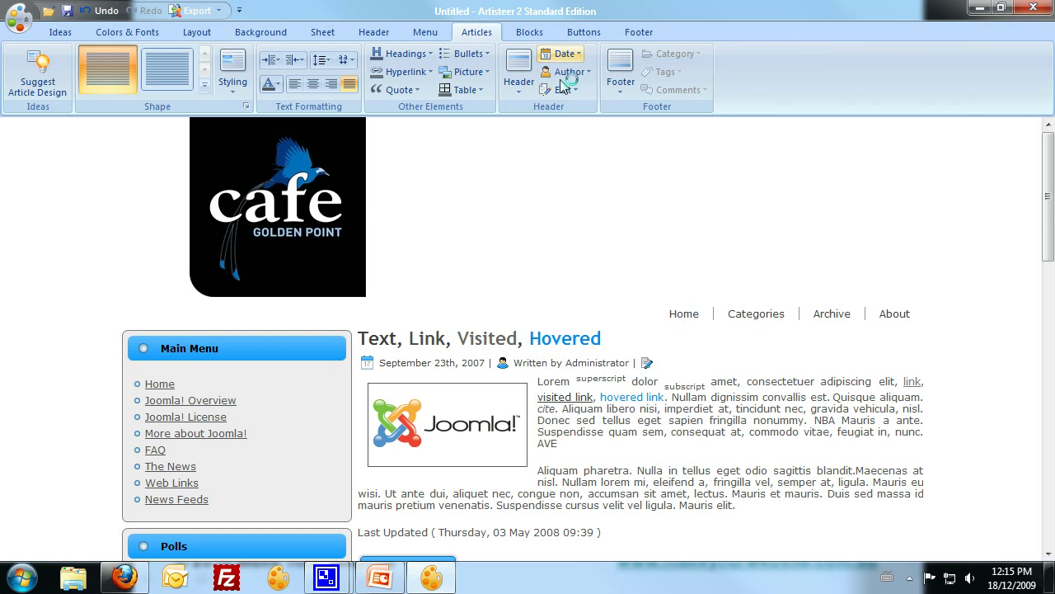
left_click(569, 72)
left_click(574, 108)
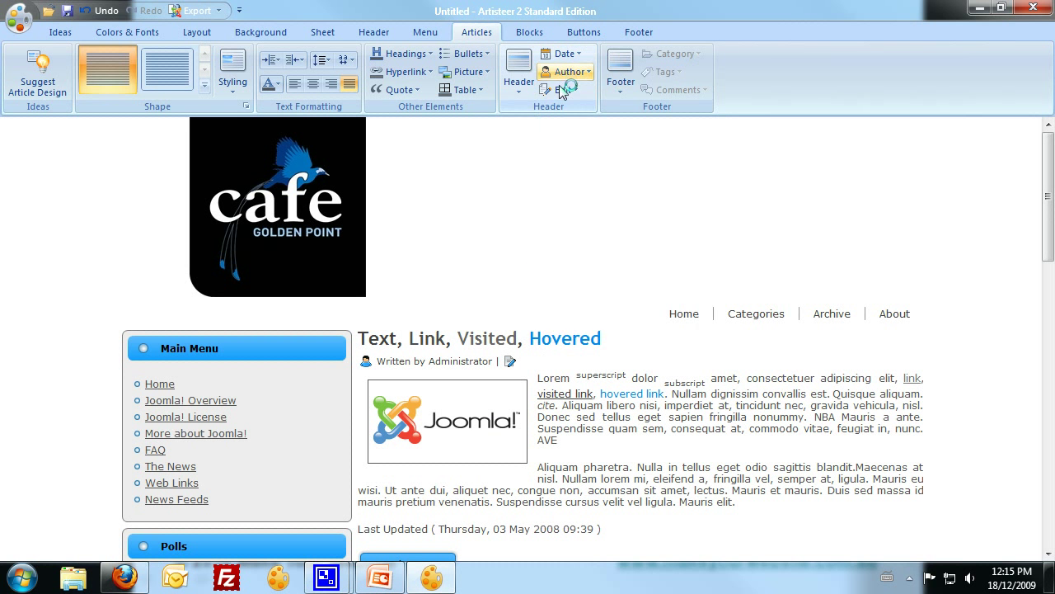
left_click(558, 90)
left_click(577, 132)
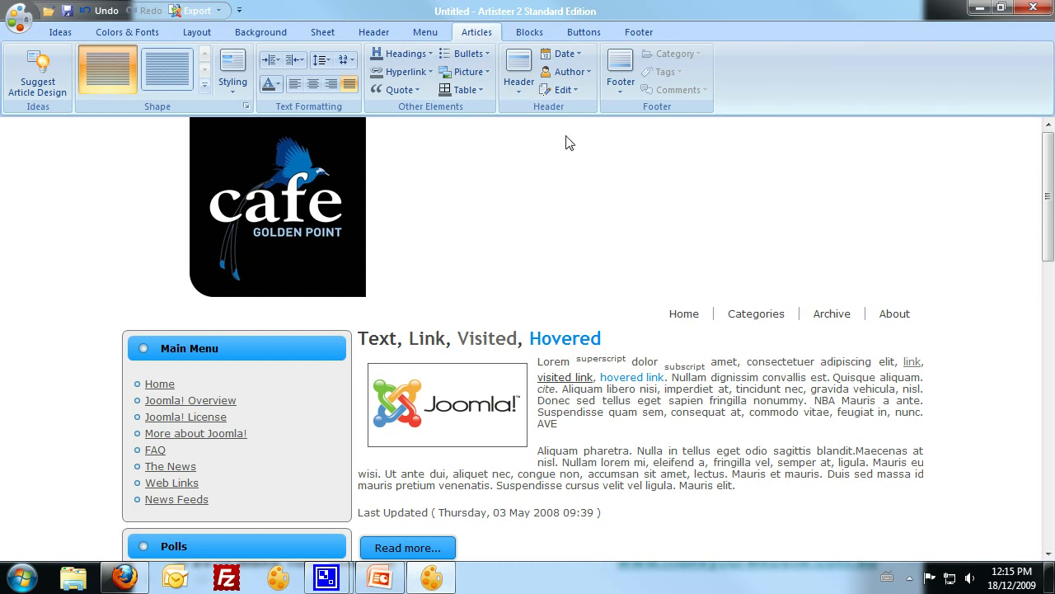
scroll(558, 230, "down", 6)
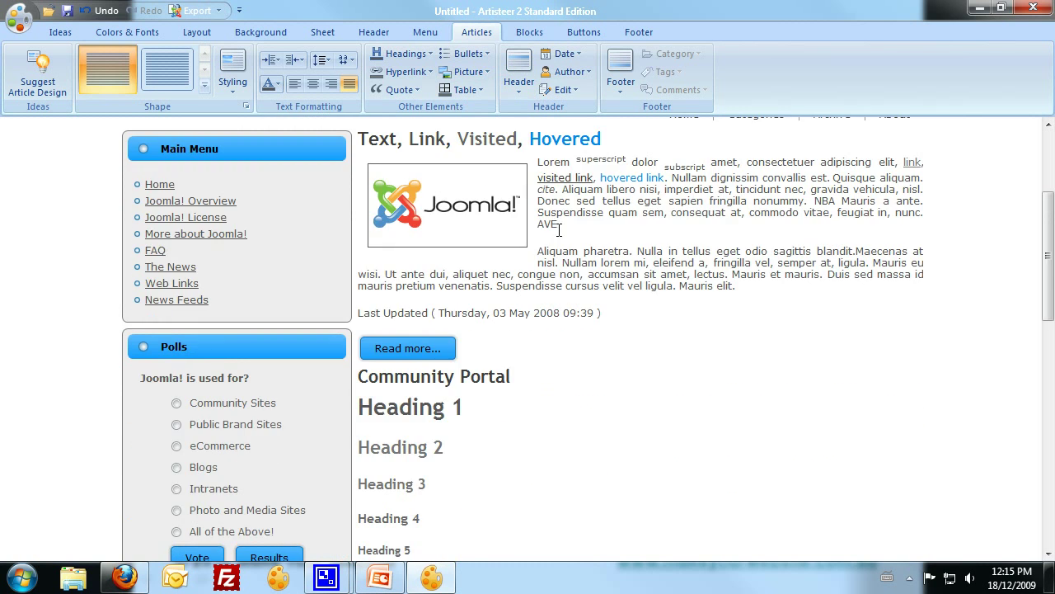
scroll(558, 230, "up", 6)
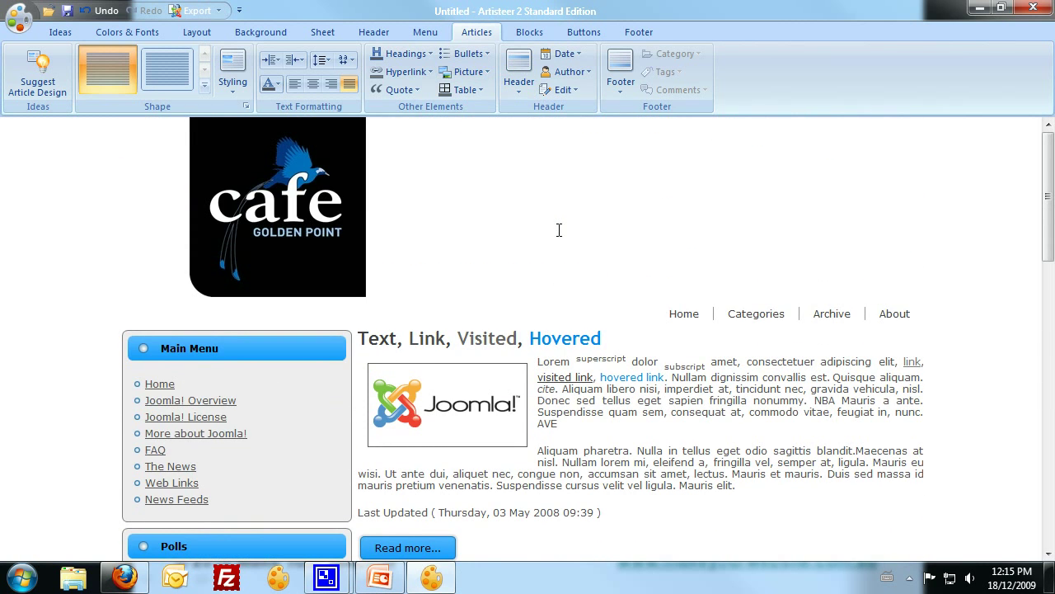